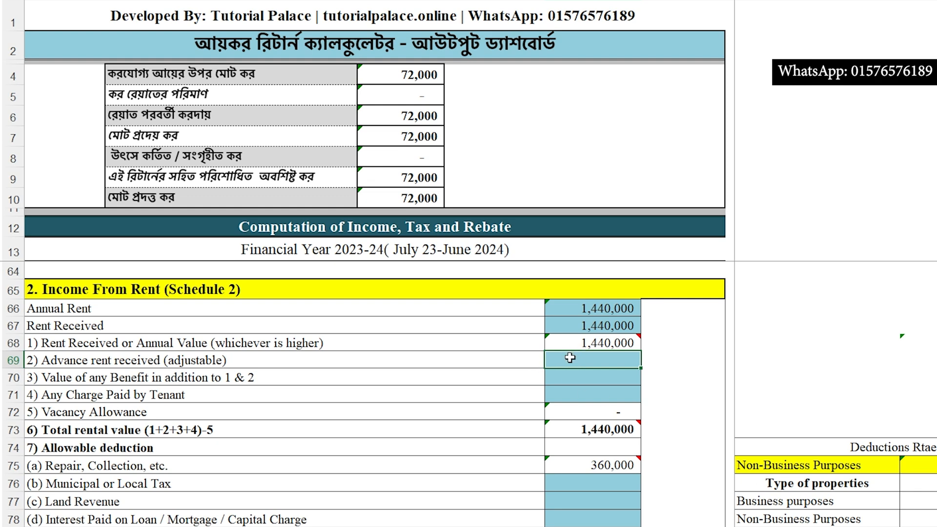
# - Set Rent Received in the Income From Rent schedule to the formula =40000*2*12
pyautogui.click(597, 326)
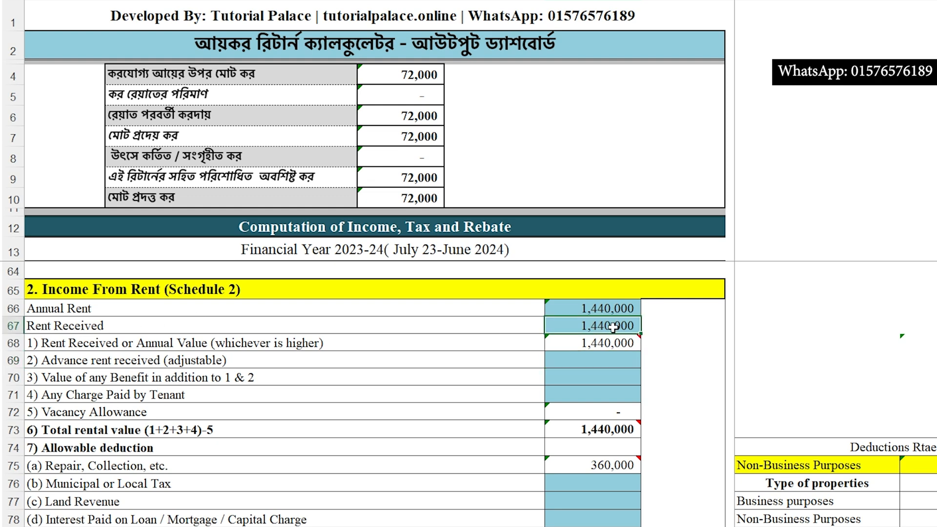
pyautogui.doubleClick(612, 326)
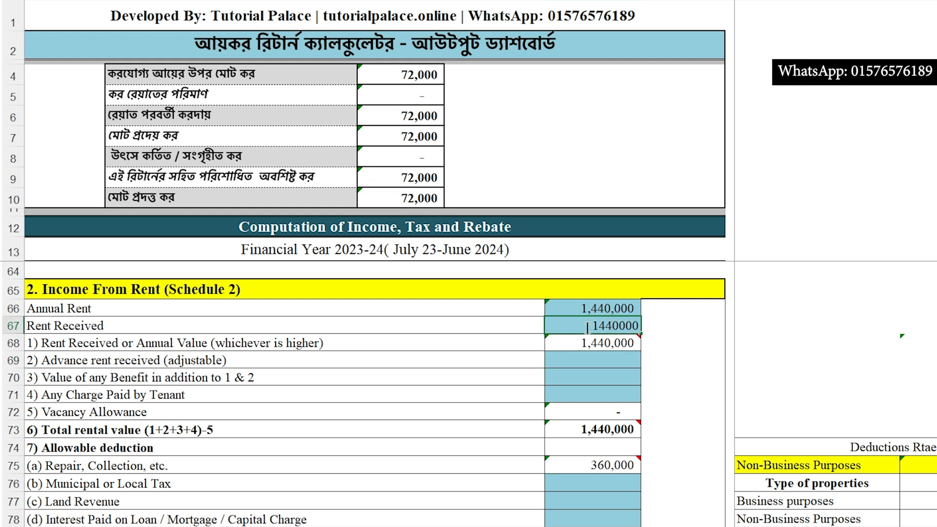
pyautogui.moveTo(588, 325); pyautogui.dragTo(705, 337)
pyautogui.press('BackSpace')
pyautogui.write('=40000*')
pyautogui.write('2*12')
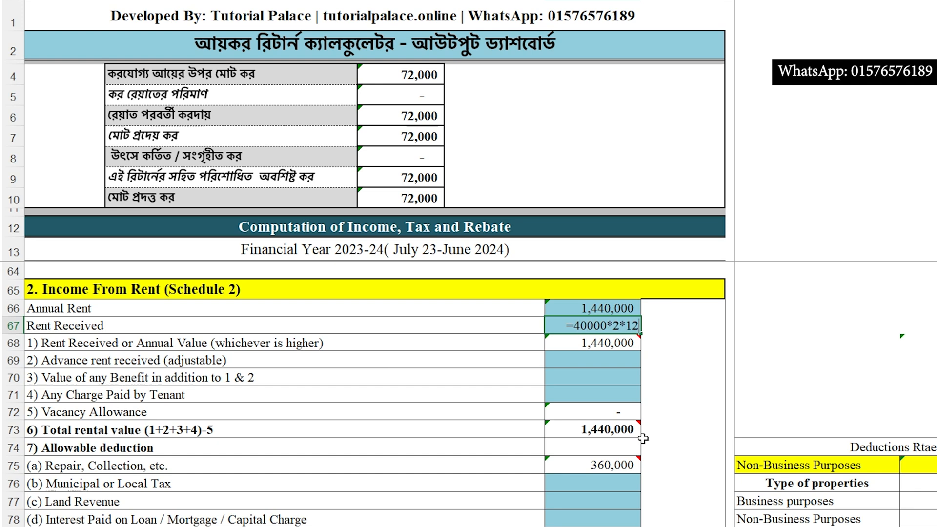
pyautogui.press('Return')
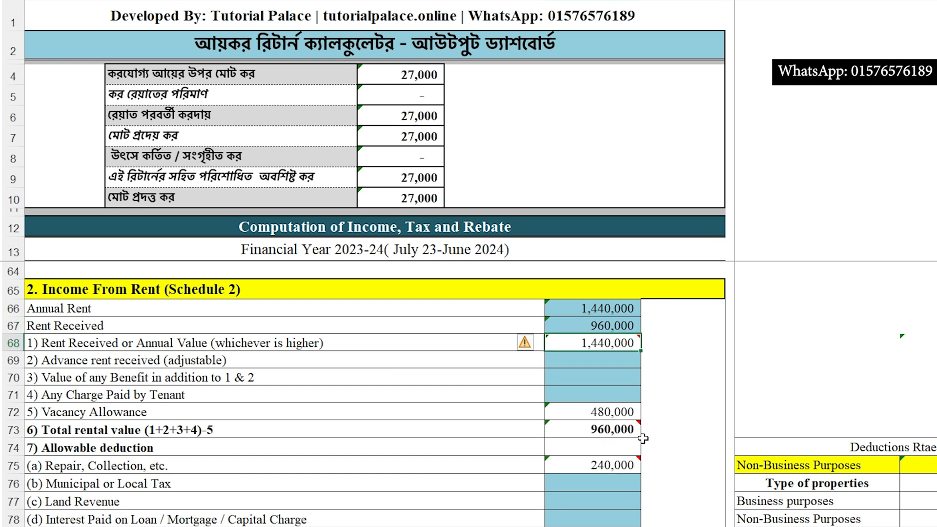
pyautogui.click(610, 324)
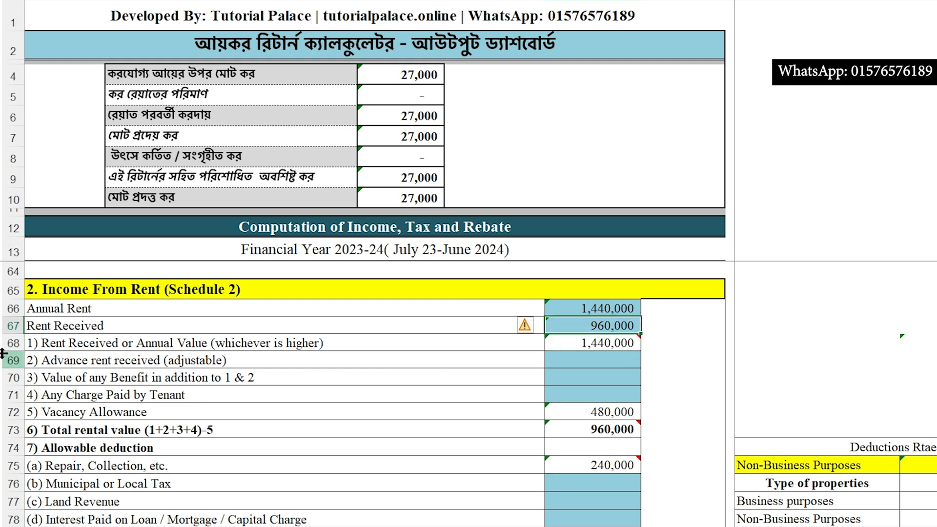
# - Enter the formula =20000*2*12 for Advance rent received (adjustable) and check the total rental value
pyautogui.click(78, 362)
pyautogui.click(576, 359)
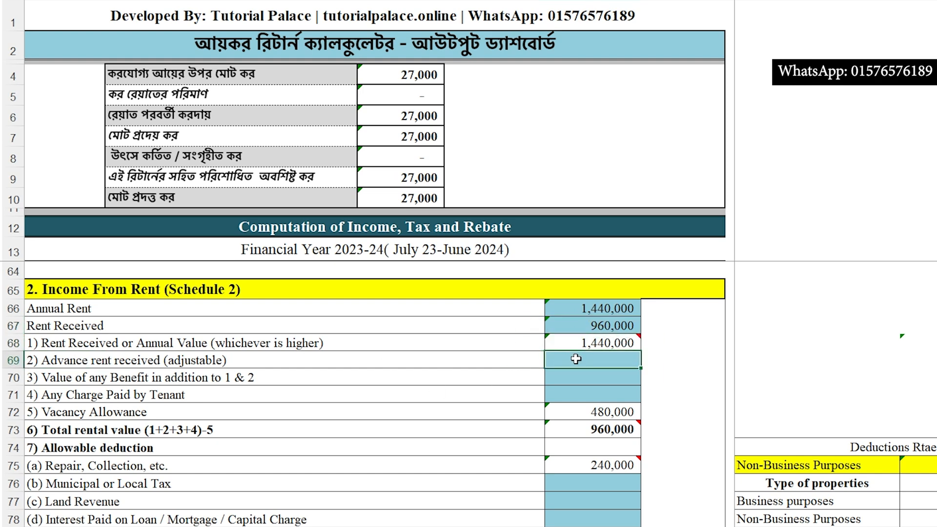
pyautogui.write('=')
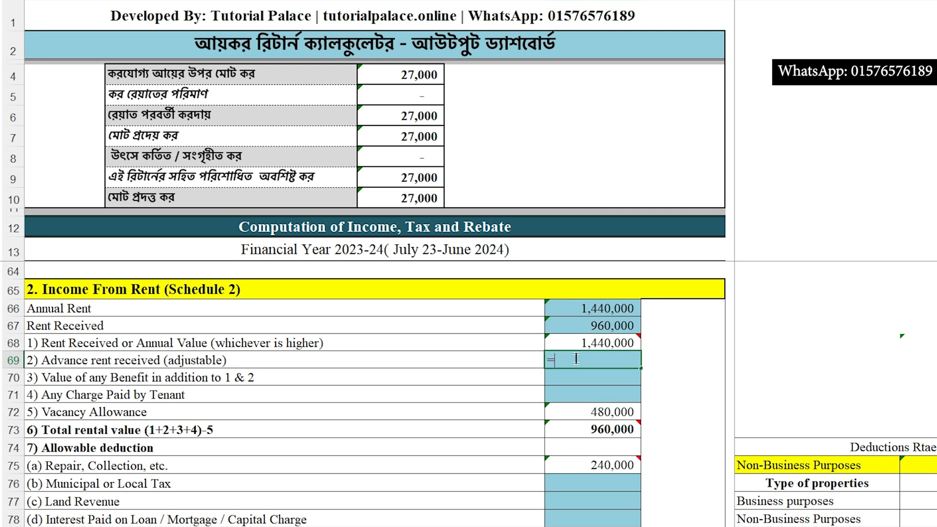
pyautogui.write('20')
pyautogui.write('000*2')
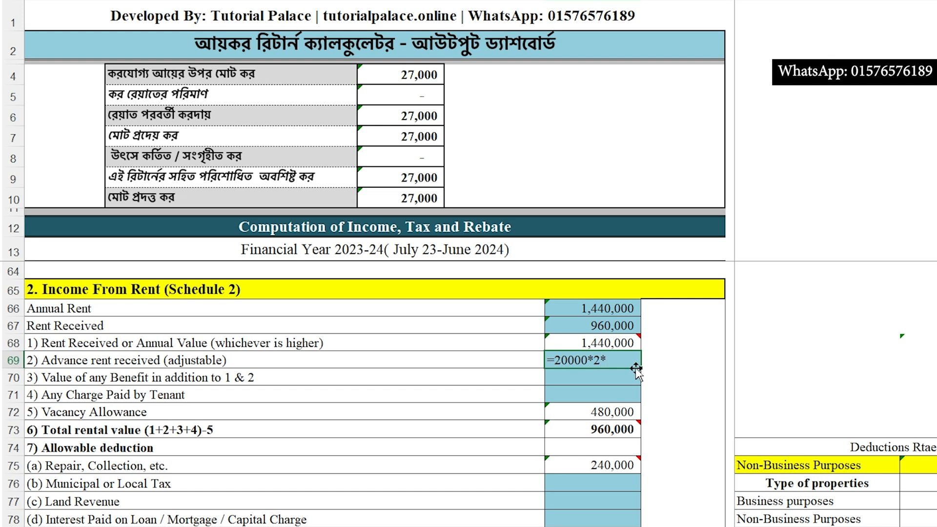
pyautogui.write('*12')
pyautogui.press('Return')
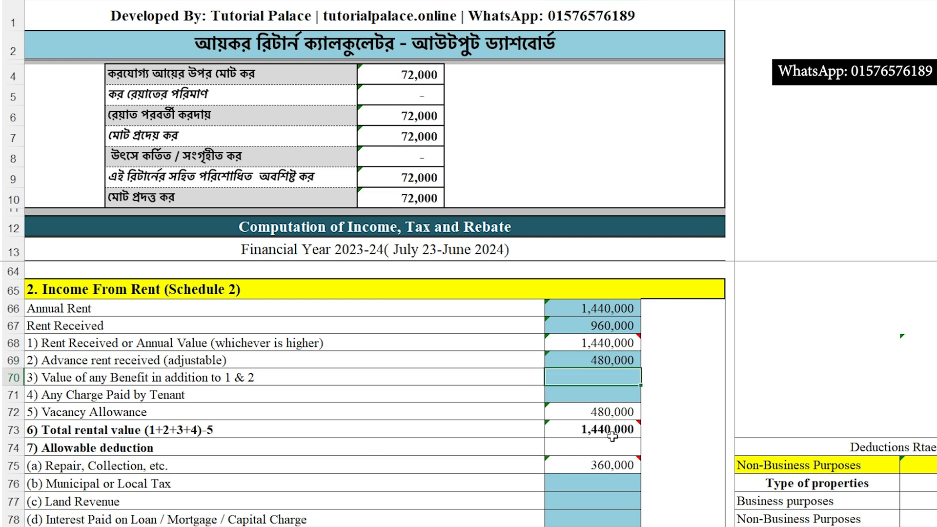
pyautogui.click(608, 430)
pyautogui.moveTo(562, 467)
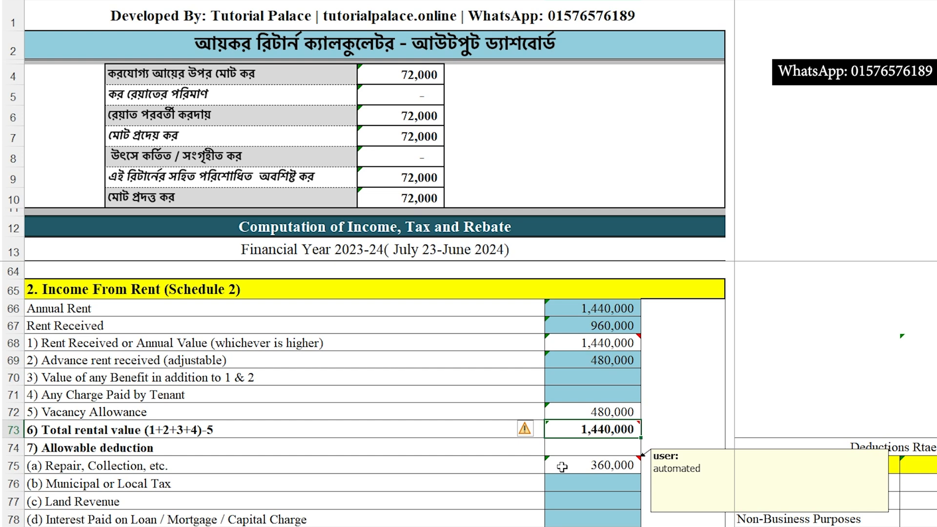
pyautogui.click(627, 361)
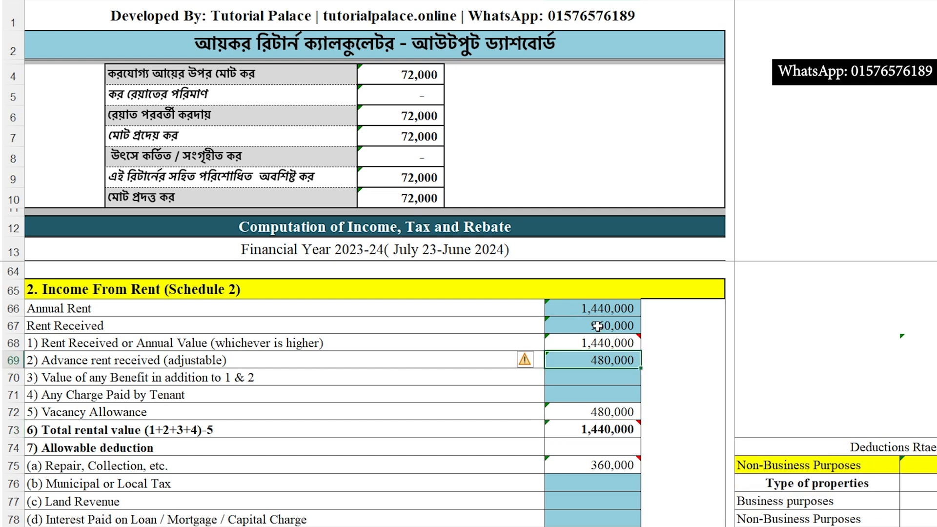
# - Review the rent schedule's rows for additional benefits, charges paid by tenant, vacancy allowance and allowable deductions
pyautogui.click(67, 386)
pyautogui.click(67, 388)
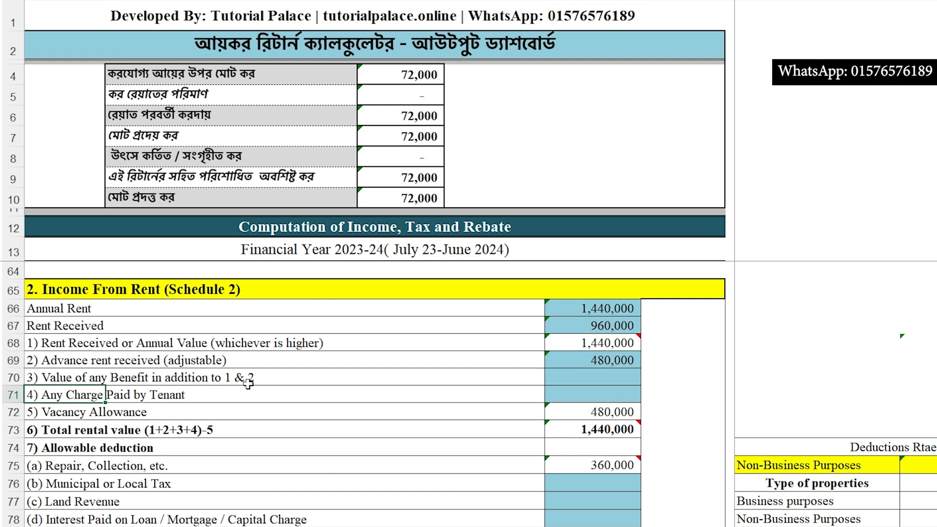
pyautogui.click(604, 373)
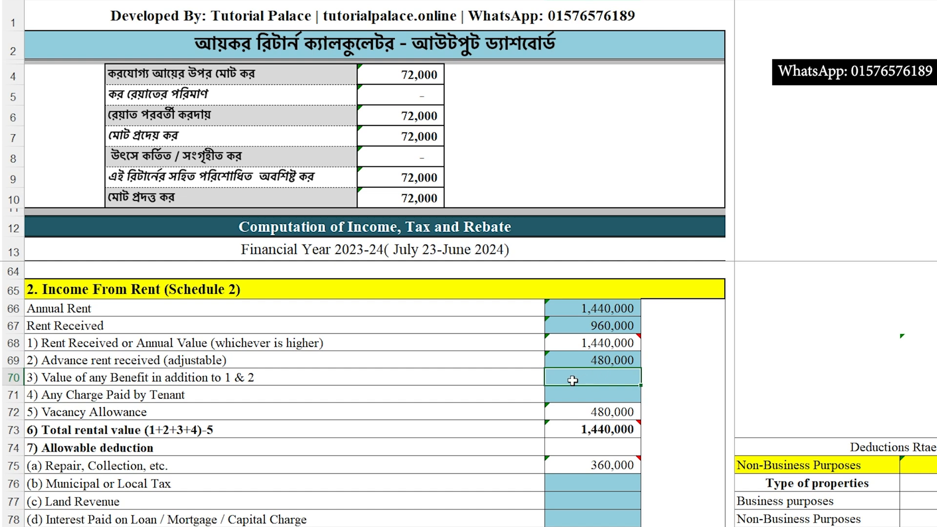
pyautogui.click(73, 397)
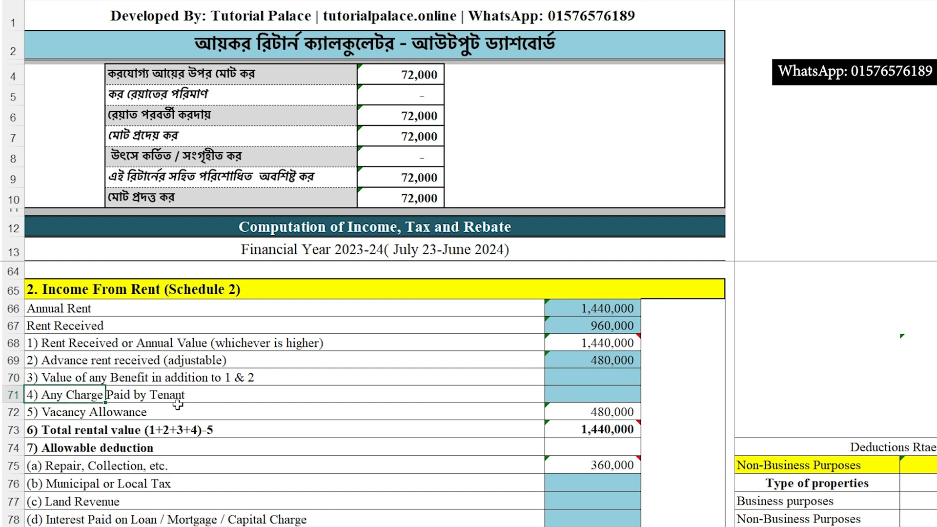
pyautogui.click(596, 395)
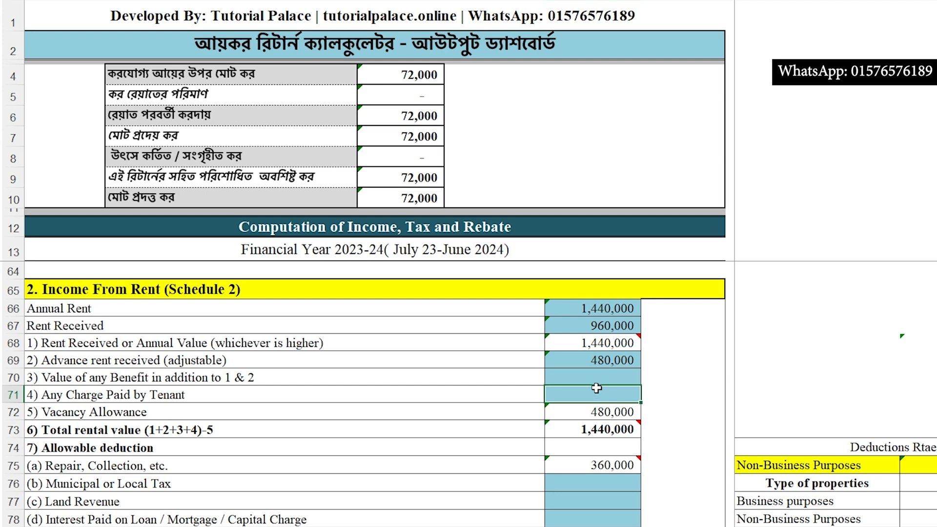
pyautogui.scroll(-2, 596, 388)
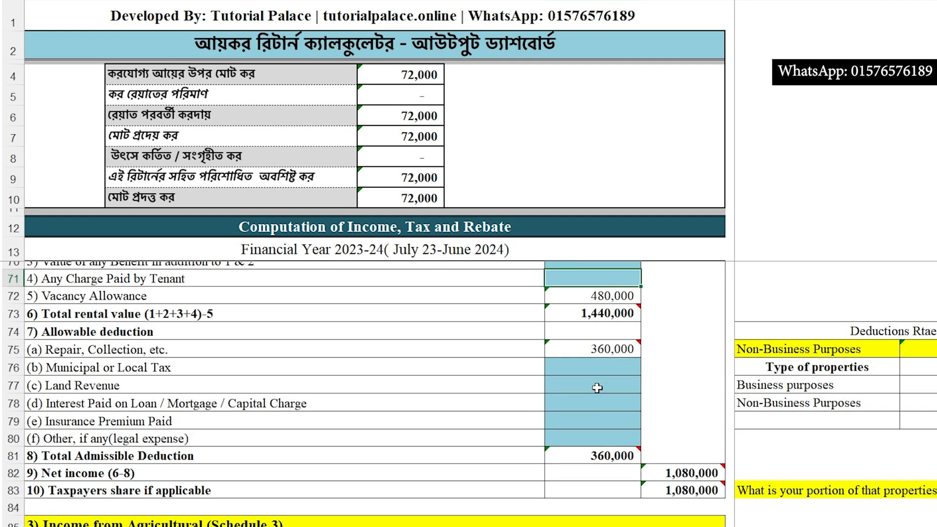
pyautogui.scroll(2, 597, 388)
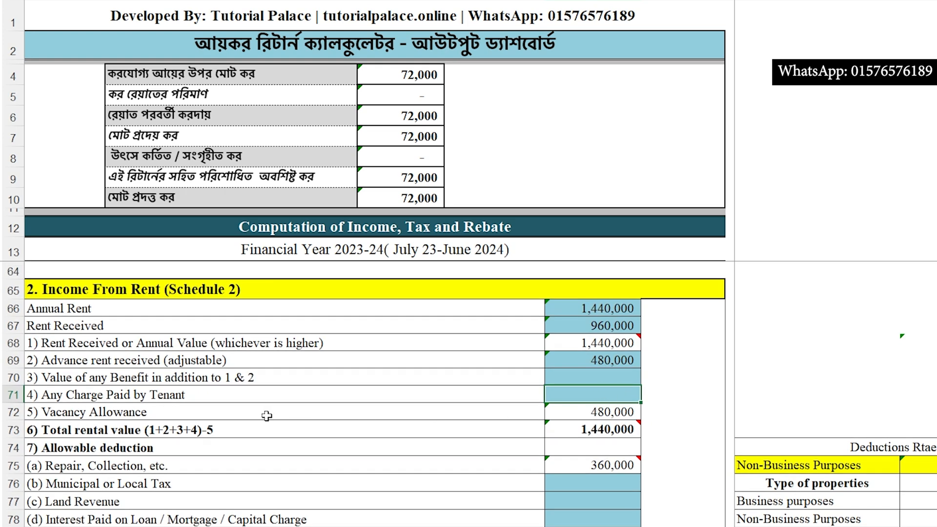
pyautogui.scroll(-2, 105, 471)
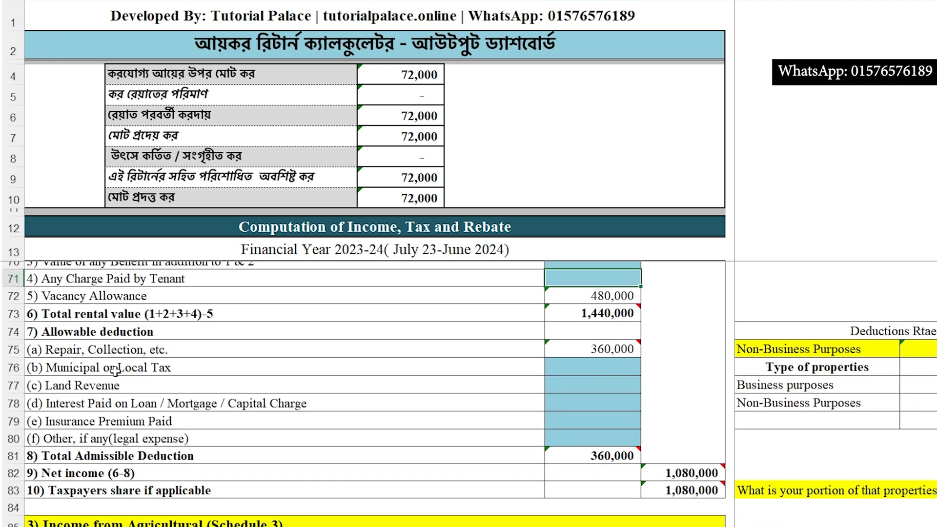
# - Inspect the formula behind the Repair, Collection, etc. deduction without changing it
pyautogui.click(598, 352)
pyautogui.doubleClick(597, 352)
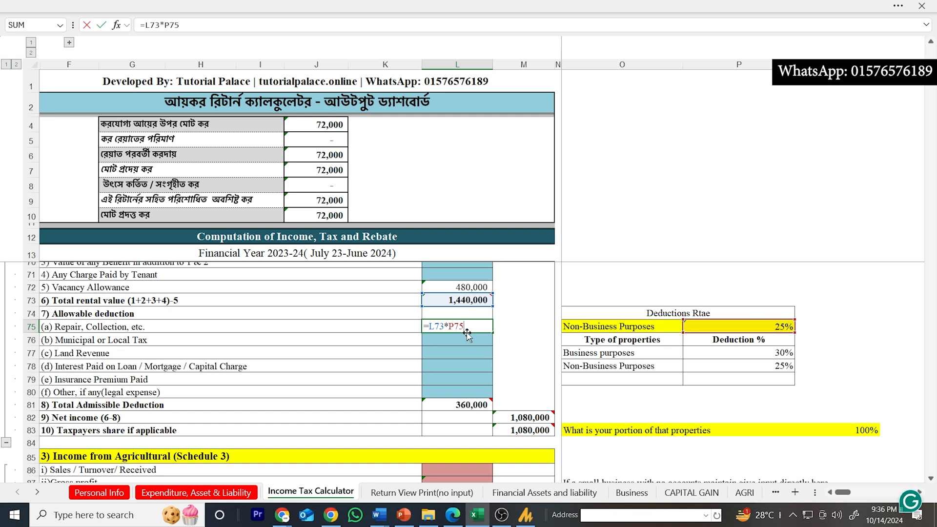
pyautogui.press('Return')
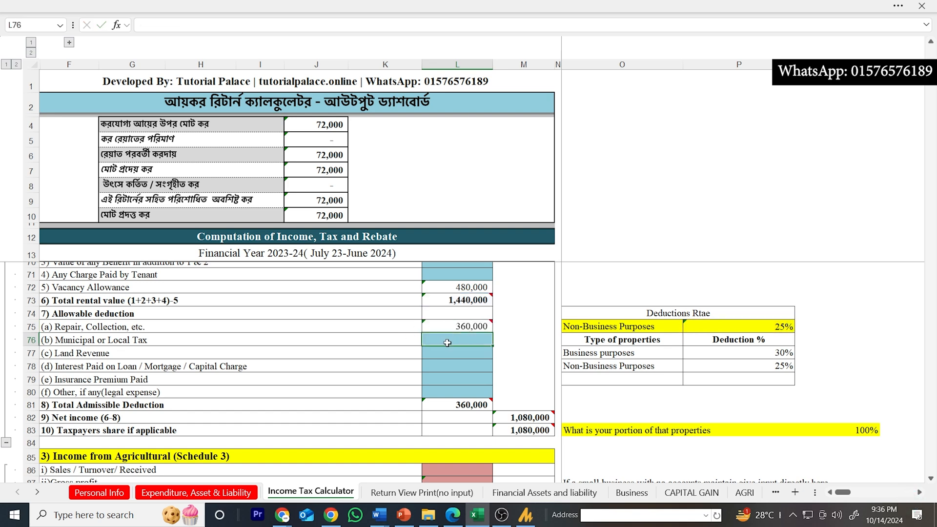
# - Look up the municipal tax deduction in Example 4 of the 2024-2025 income tax guideline PDF in Edge
pyautogui.click(139, 340)
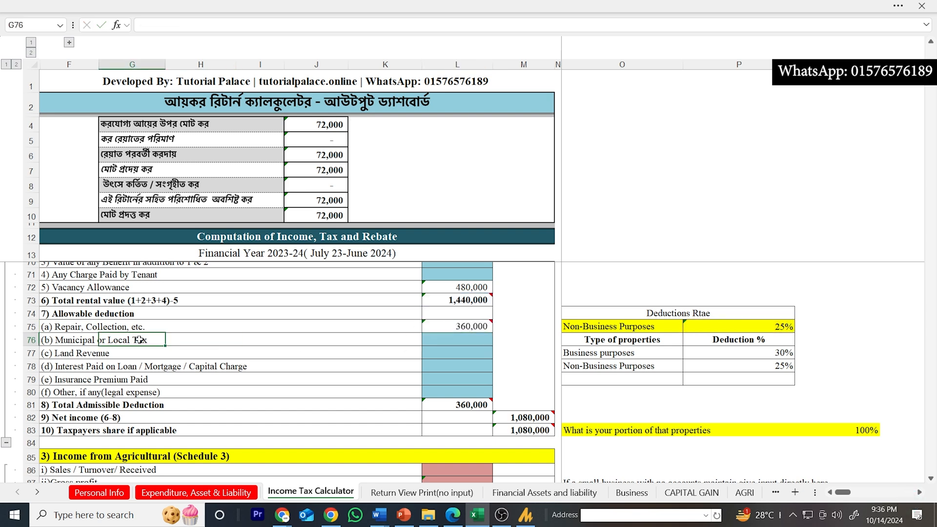
pyautogui.click(73, 342)
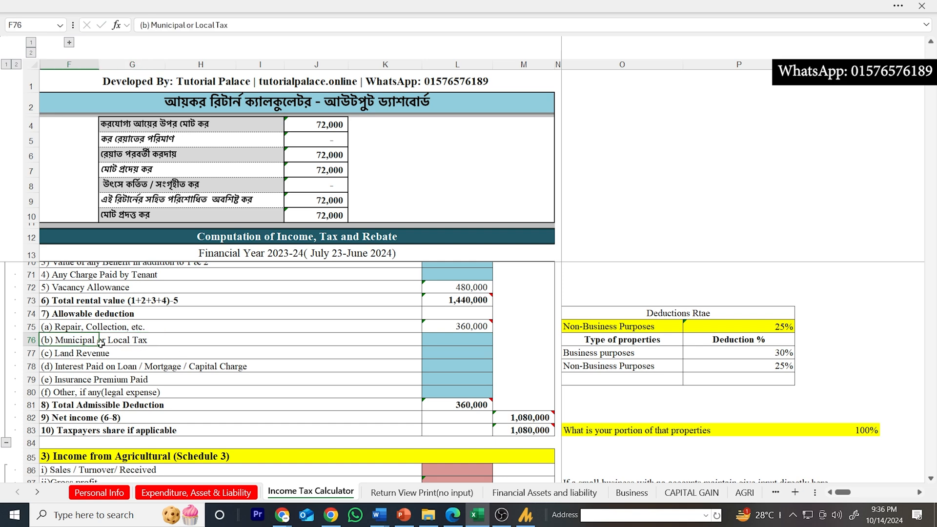
pyautogui.click(448, 342)
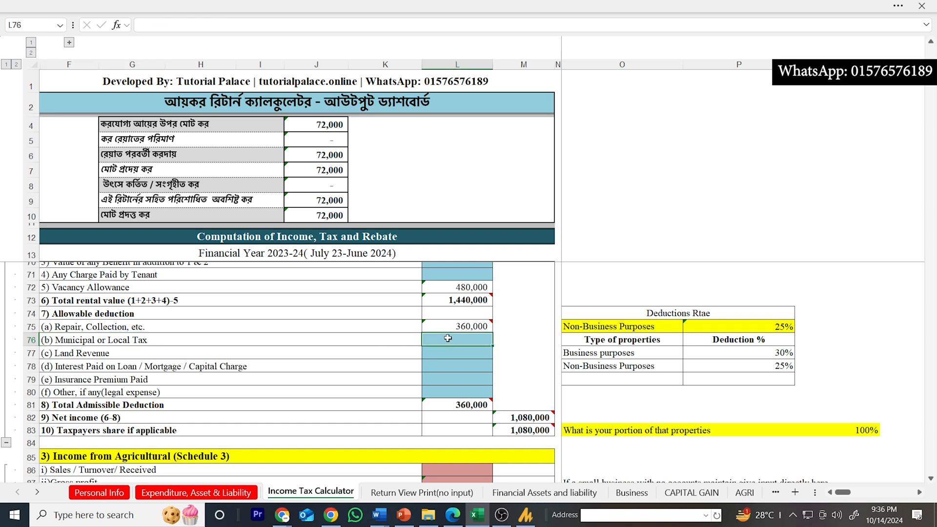
pyautogui.hotkey('alt', 'Tab')
pyautogui.scroll(5, 448, 340)
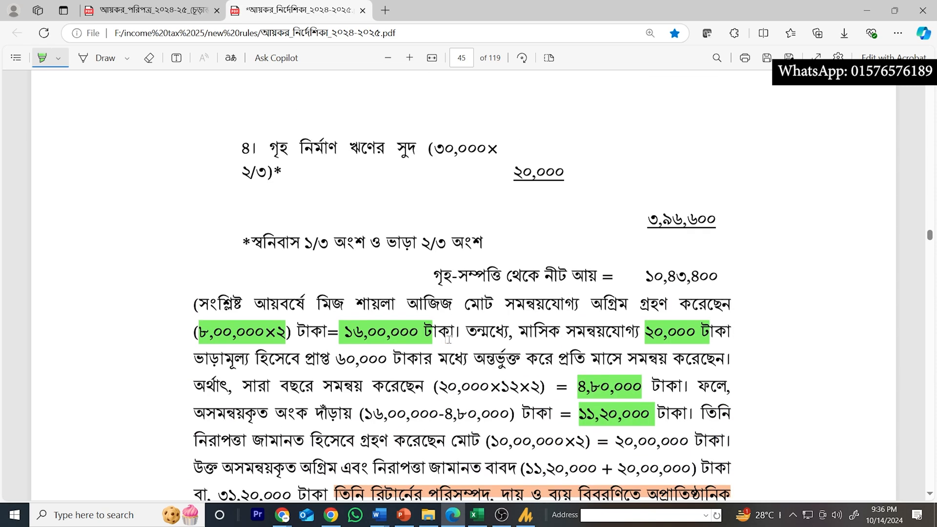
pyautogui.scroll(3, 450, 337)
pyautogui.scroll(-2, 449, 336)
pyautogui.scroll(7, 450, 337)
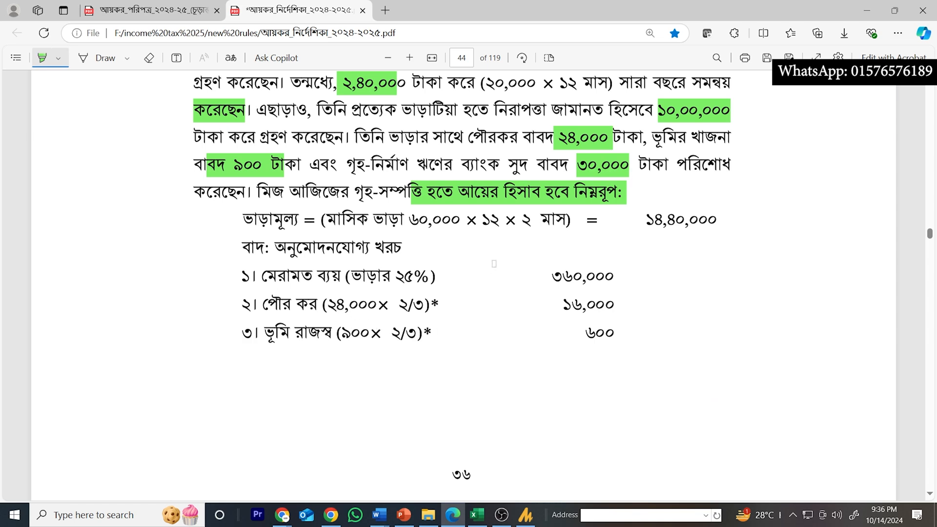
pyautogui.scroll(3, 494, 264)
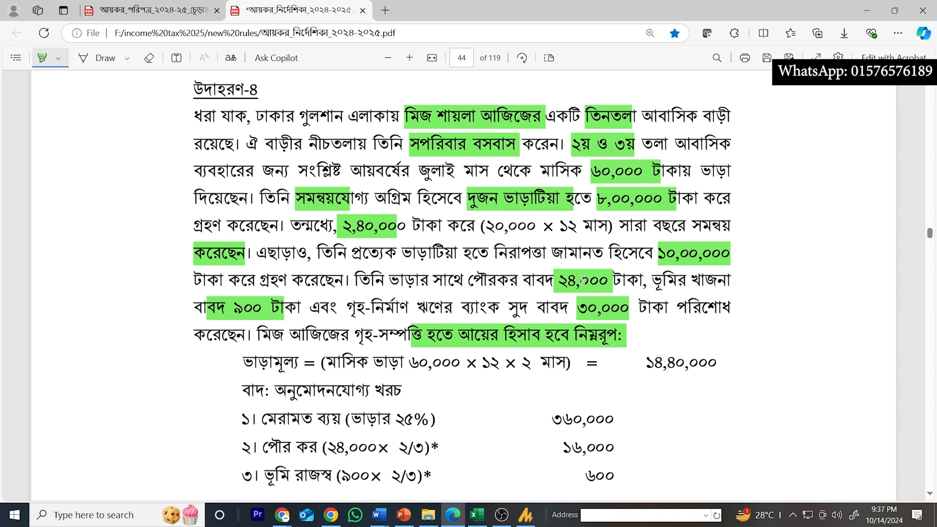
# - Return to the Excel tax calculator and enter 16,000 for Municipal or Local Tax
pyautogui.hotkey('alt', 'Tab')
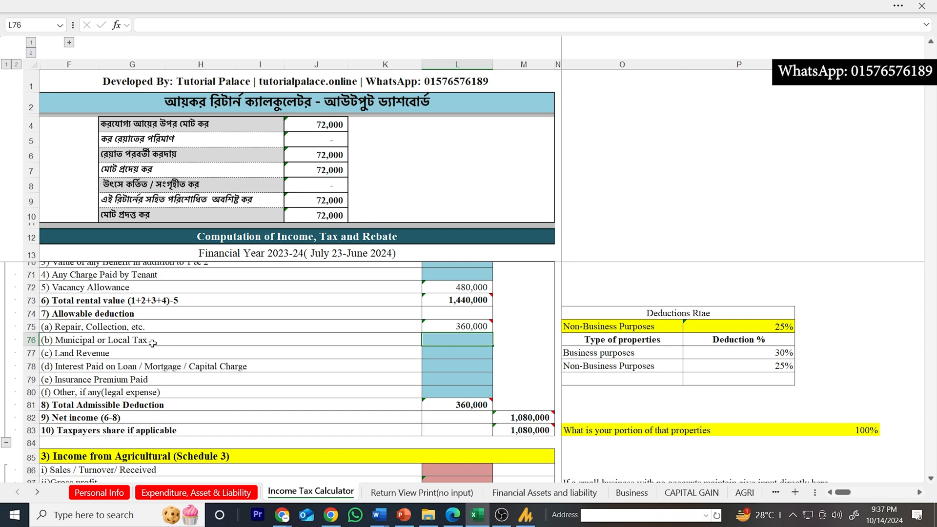
pyautogui.write('16,000')
pyautogui.press('Return')
pyautogui.press('Return')
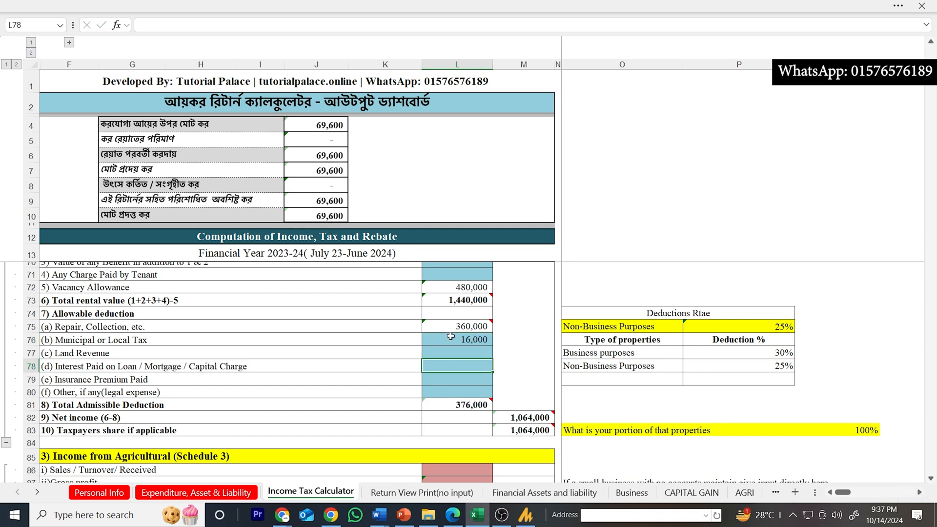
pyautogui.click(469, 339)
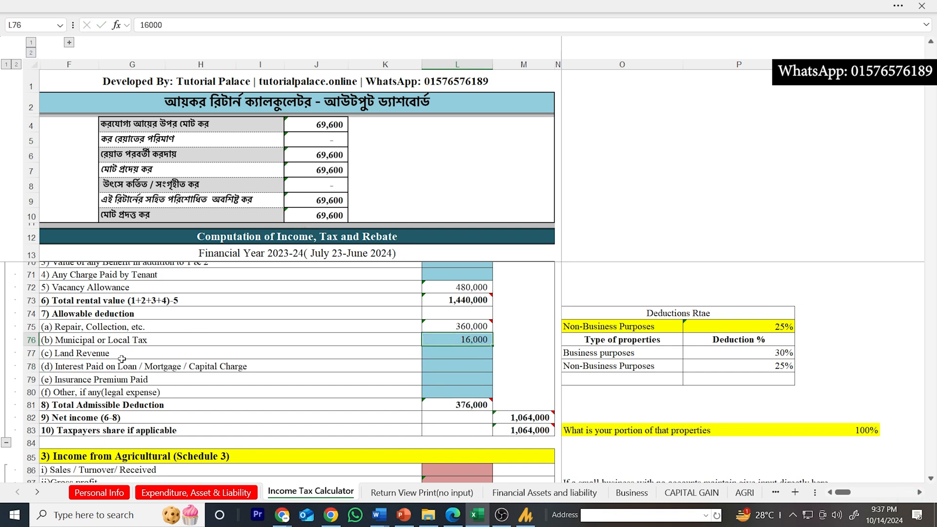
# - Check the land revenue in the guideline PDF's Example 4 and enter 600 for Land Revenue in the Excel calculator
pyautogui.click(122, 358)
pyautogui.click(461, 350)
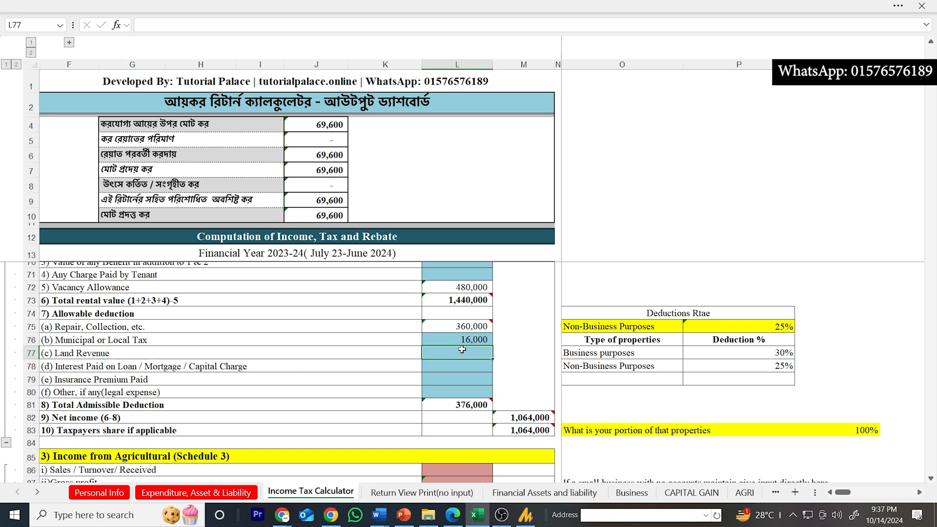
pyautogui.hotkey('alt', 'Tab')
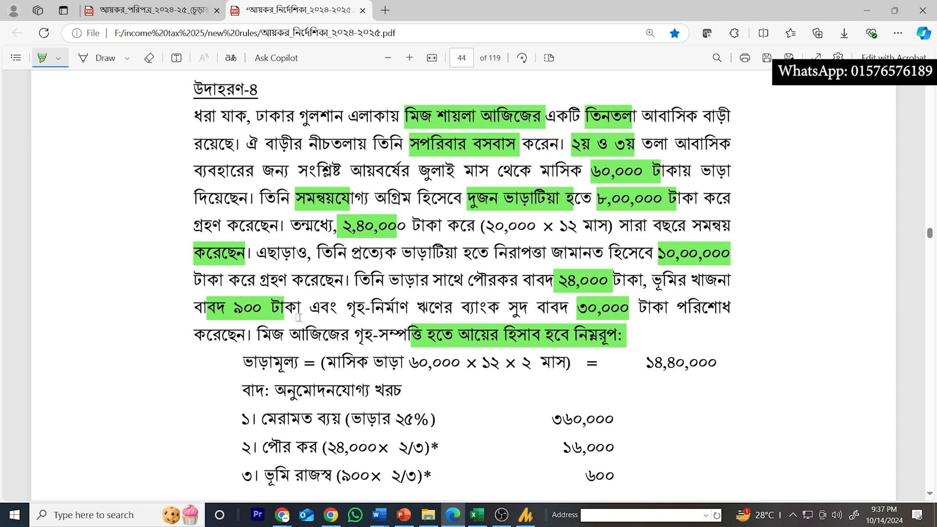
pyautogui.hotkey('alt', 'Tab')
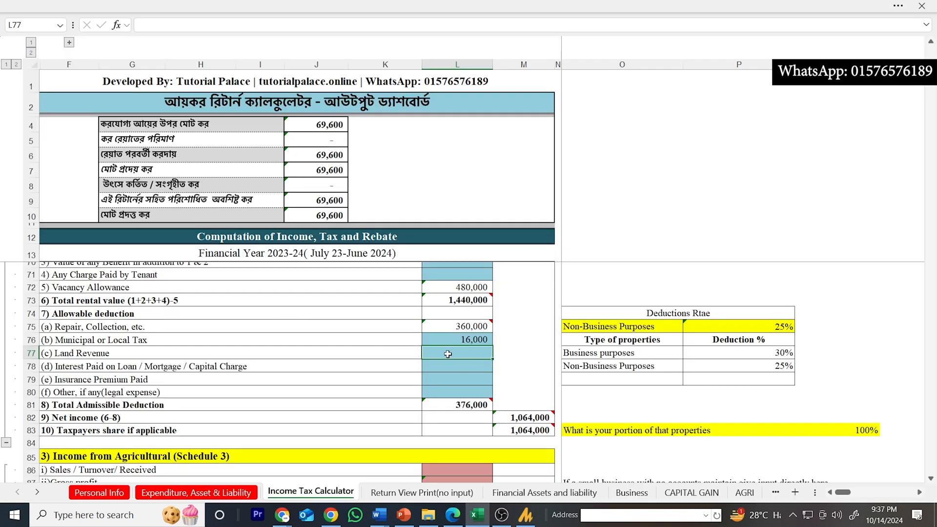
pyautogui.write('600')
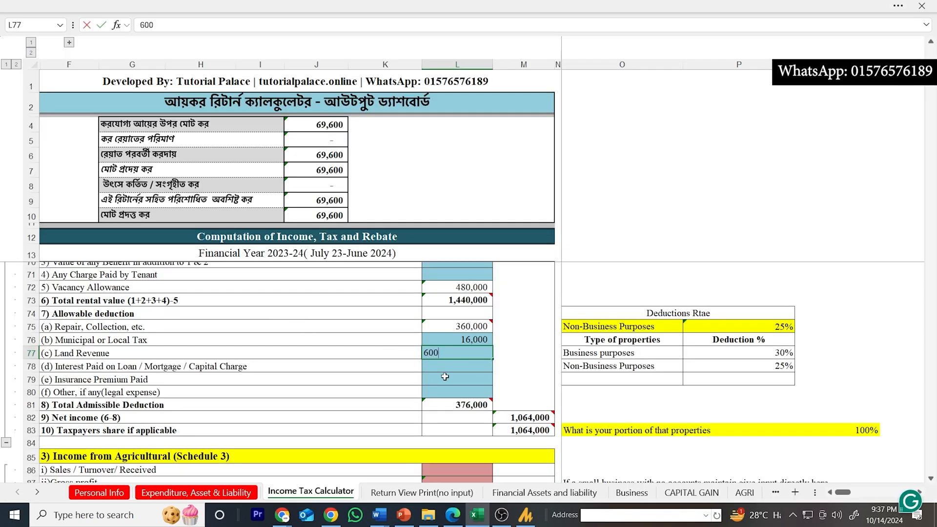
pyautogui.press('Return')
pyautogui.press('Return')
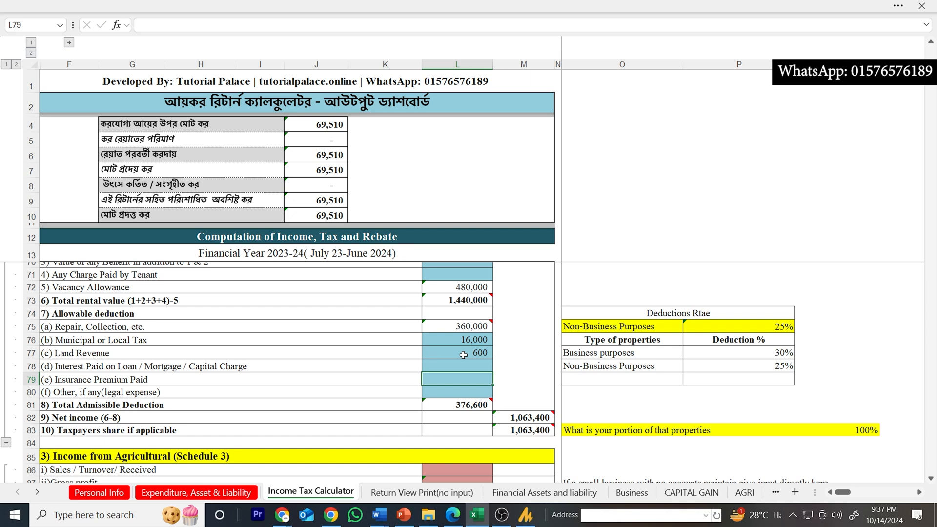
# - Check Example 4's loan interest in the guideline PDF and enter 20,000 for Interest Paid on Loan / Mortgage / Capital Charge in Excel
pyautogui.hotkey('alt', 'Tab')
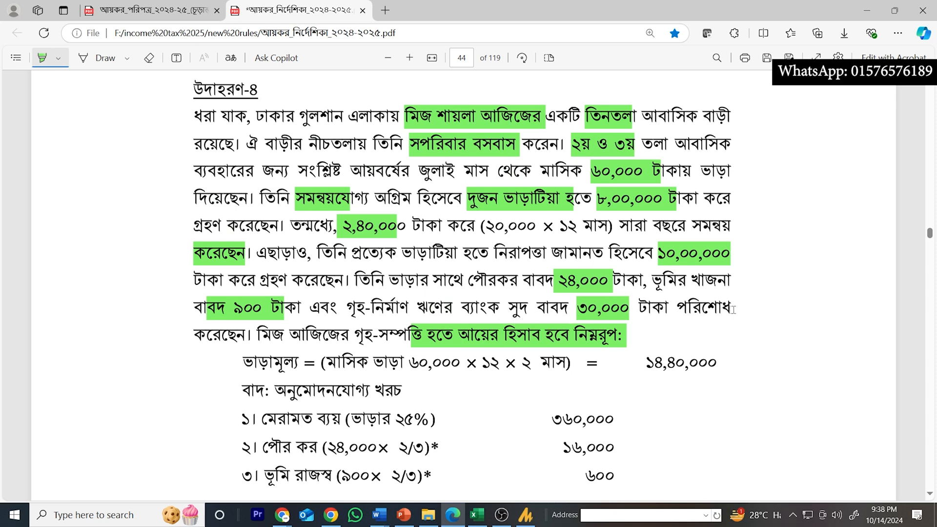
pyautogui.hotkey('alt', 'Tab')
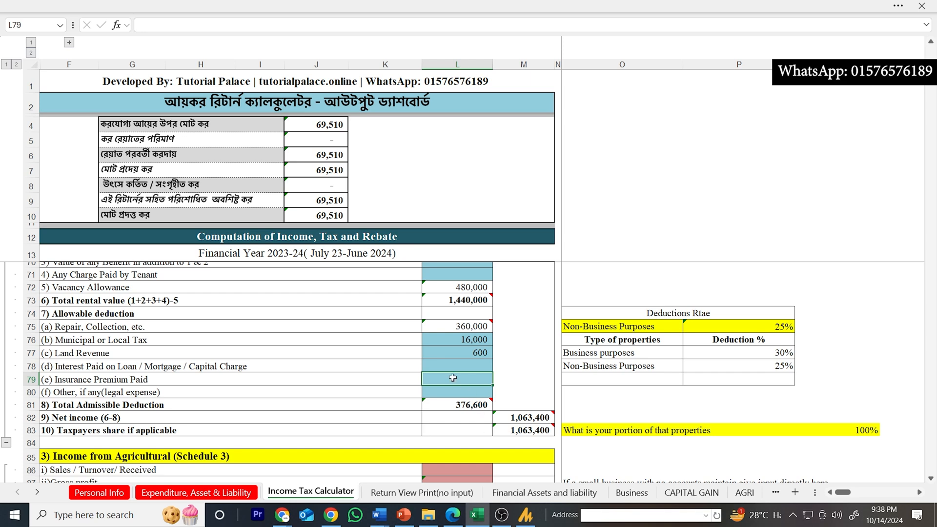
pyautogui.write('200')
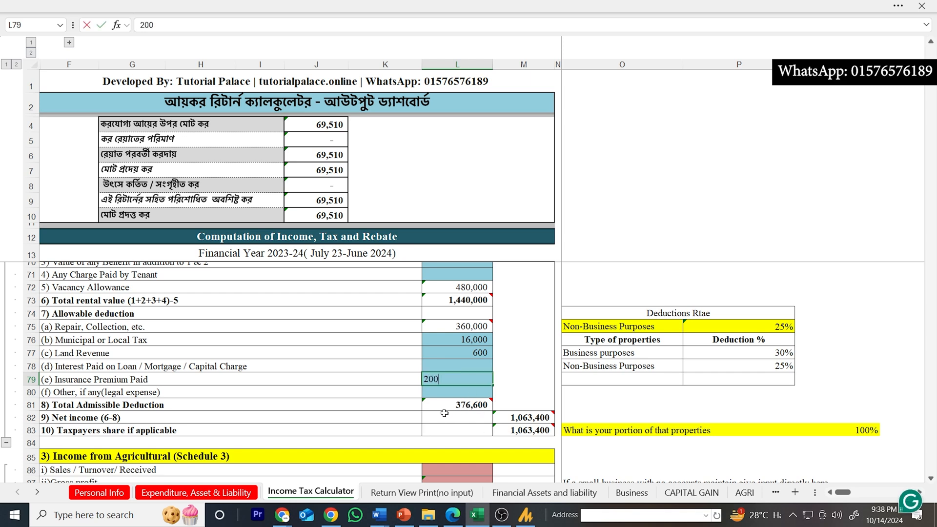
pyautogui.press('BackSpace')
pyautogui.press('BackSpace')
pyautogui.press('BackSpace')
pyautogui.click(443, 365)
pyautogui.write('2')
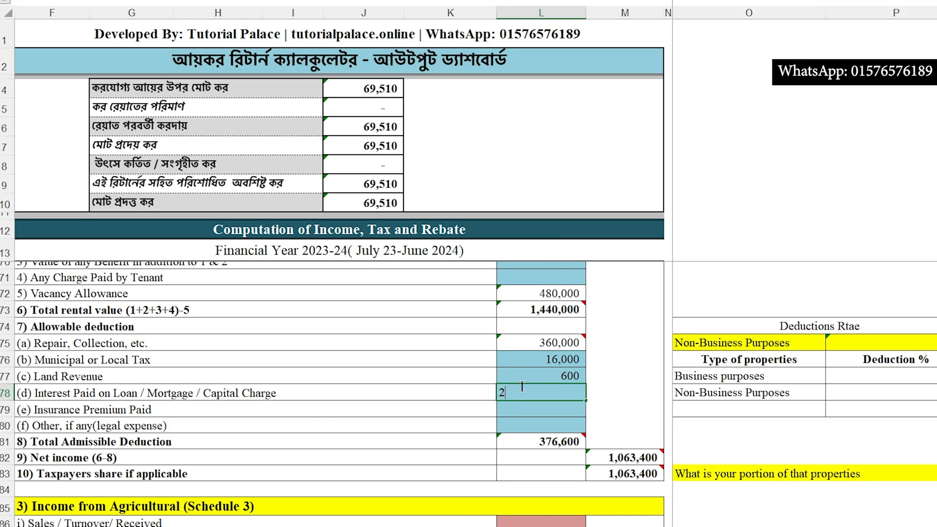
pyautogui.write('0000')
pyautogui.click(530, 427)
pyautogui.click(552, 394)
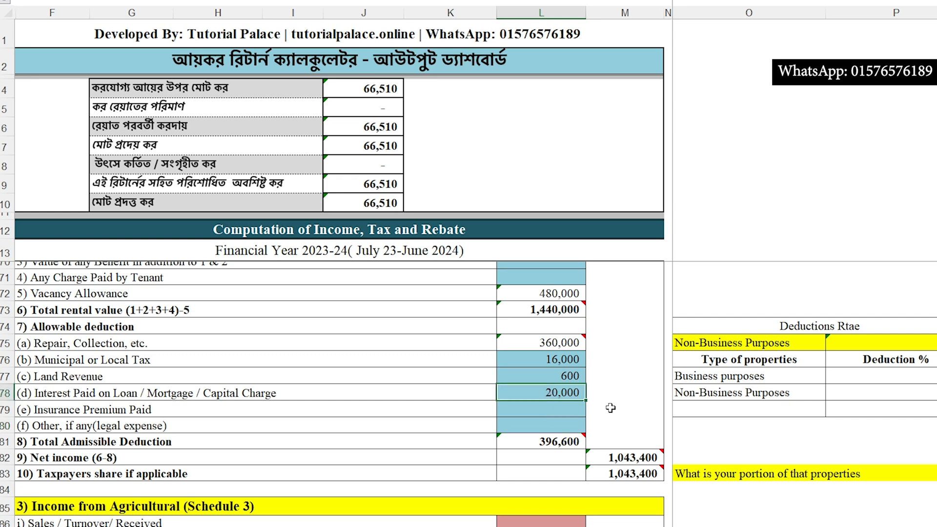
# - Review the total rental value, the deductions, the net income and the tax amounts on the output dashboard
pyautogui.click(561, 313)
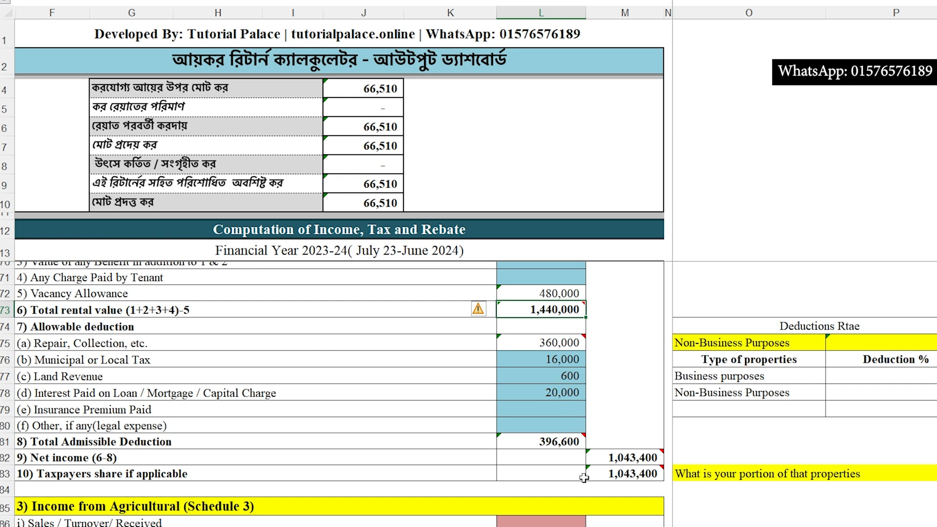
pyautogui.moveTo(545, 345)
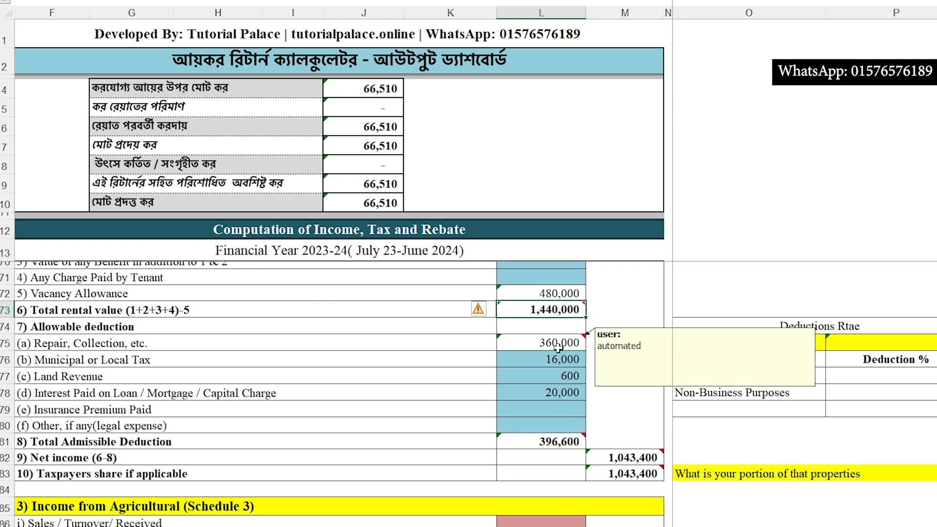
pyautogui.click(569, 359)
pyautogui.click(552, 442)
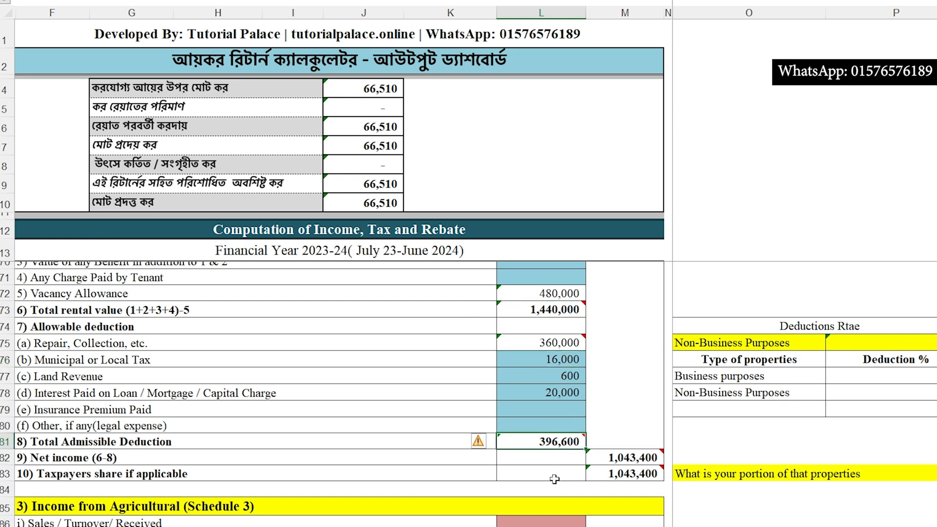
pyautogui.click(630, 460)
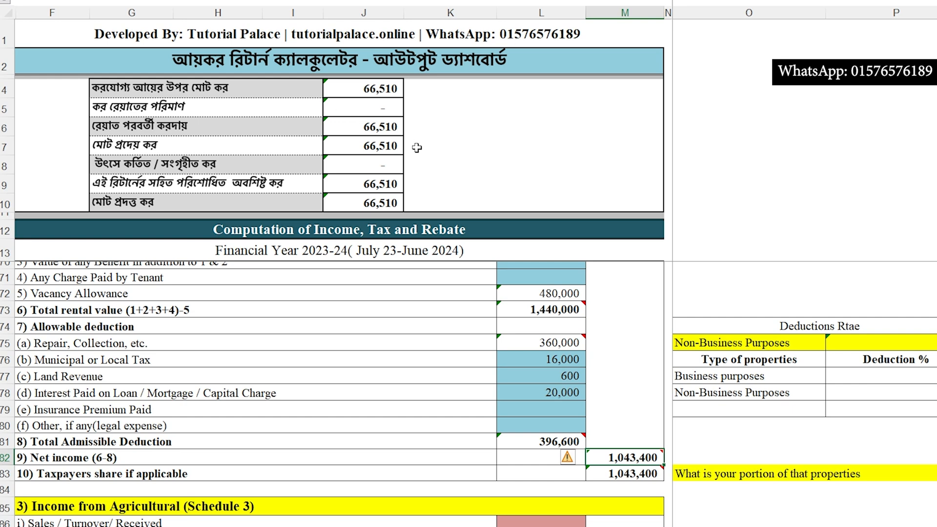
pyautogui.moveTo(385, 90); pyautogui.dragTo(391, 201)
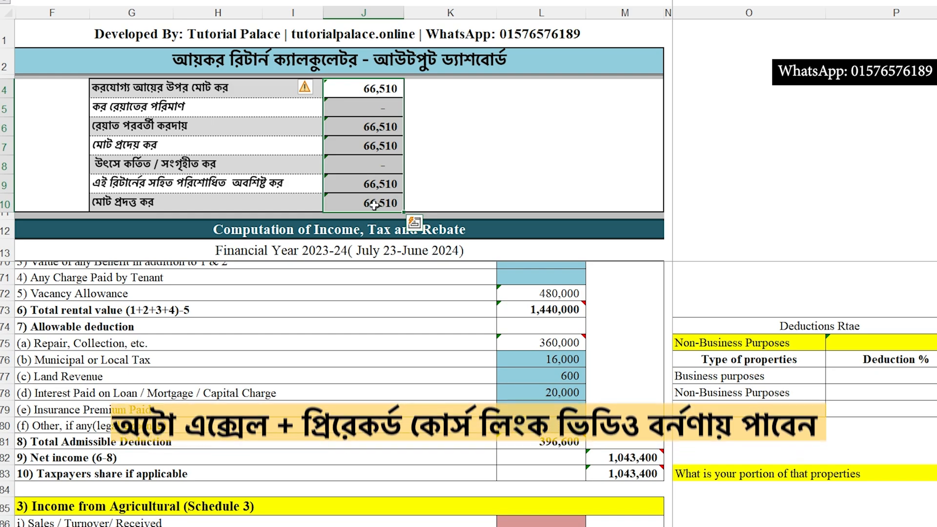
# - Switch to the guideline PDF and highlight the 15% slab's rate and tax together with the total tax in Example 4
pyautogui.hotkey('alt', 'Tab')
pyautogui.scroll(-10, 627, 262)
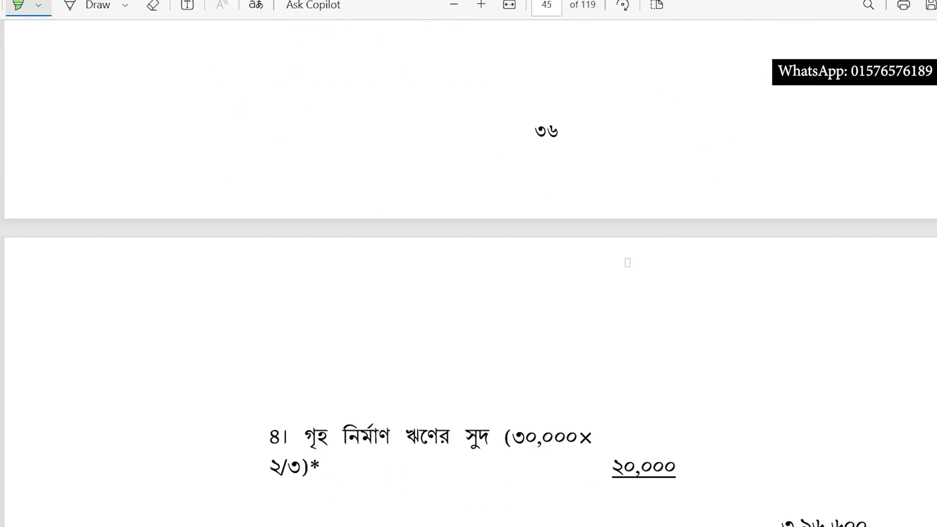
pyautogui.scroll(-4, 628, 262)
pyautogui.scroll(-3, 756, 272)
pyautogui.scroll(-7, 756, 273)
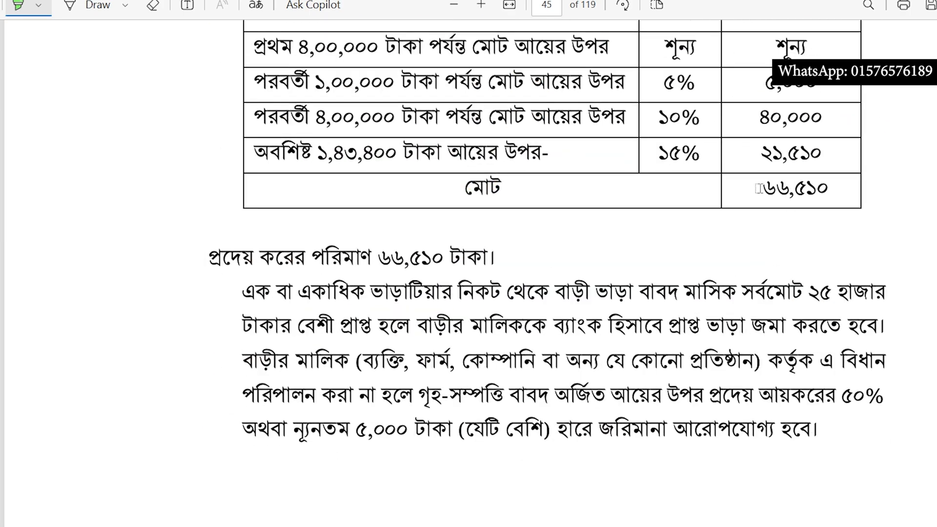
pyautogui.moveTo(759, 188); pyautogui.dragTo(828, 189)
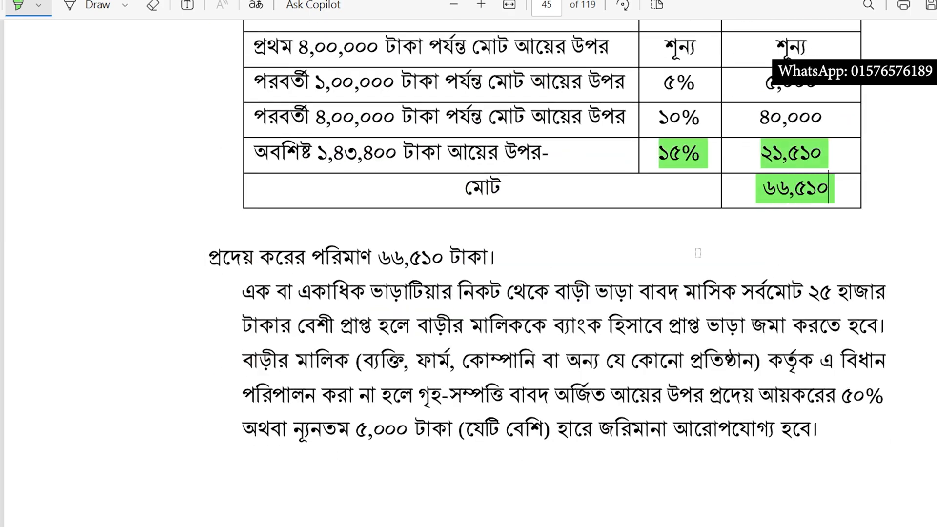
pyautogui.scroll(2, 698, 253)
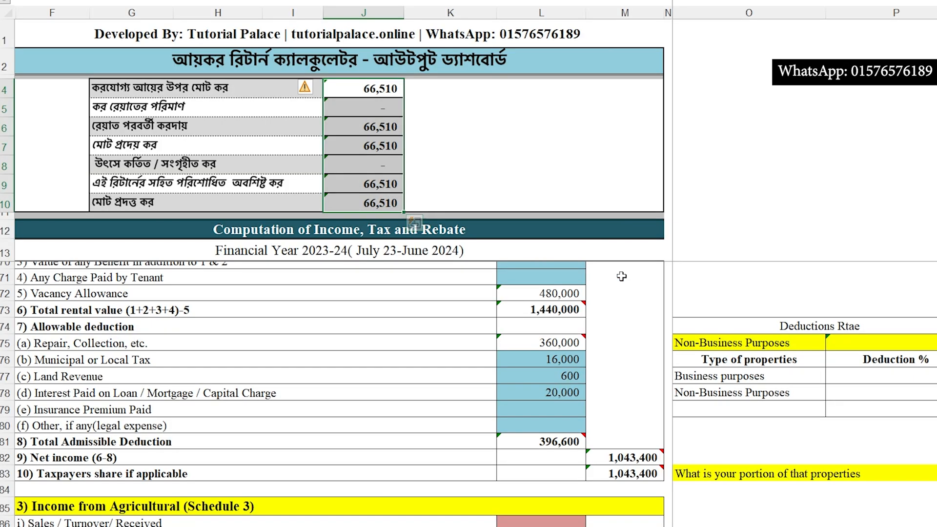
# - Return to the Excel calculator, try the Male taxpayer category in the Tax Calculation section, and restore the Female/Age>65 category
pyautogui.scroll(-15, 678, 274)
pyautogui.scroll(-1, 763, 324)
pyautogui.click(787, 412)
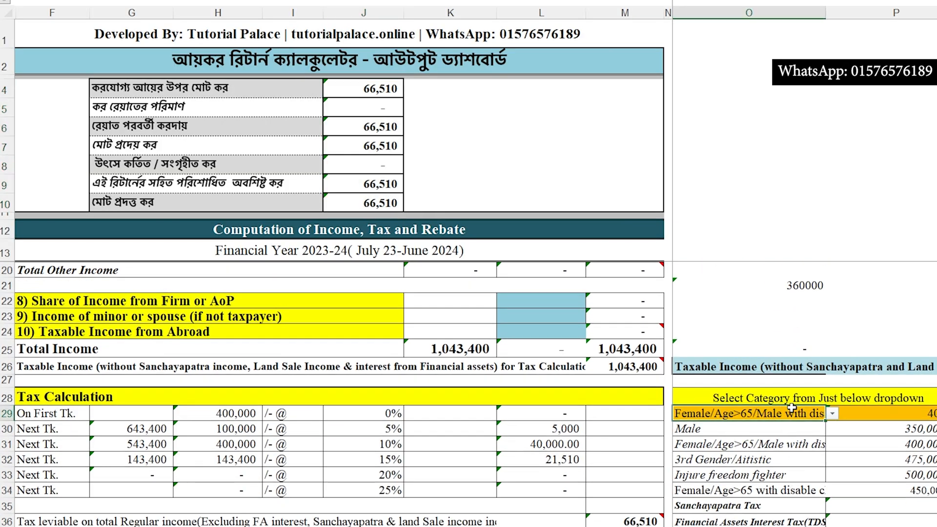
pyautogui.click(833, 414)
pyautogui.click(720, 429)
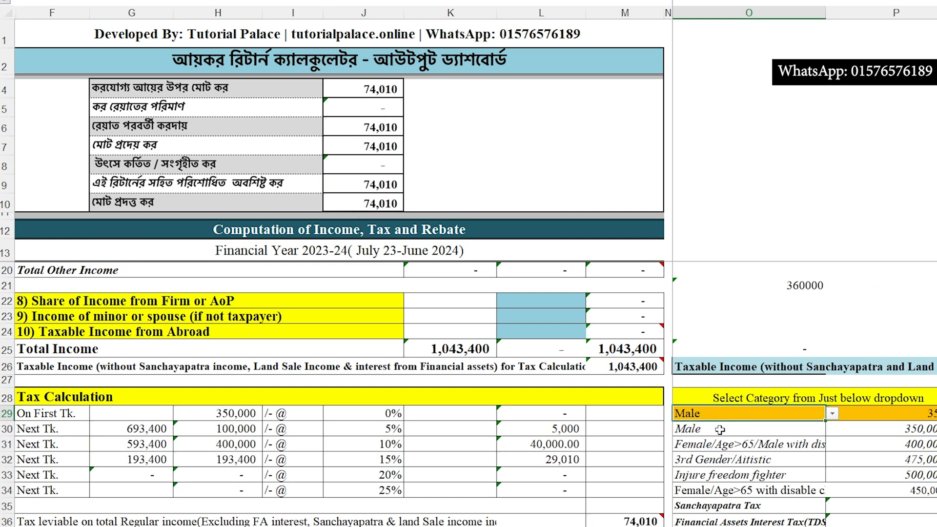
pyautogui.click(832, 414)
pyautogui.click(717, 441)
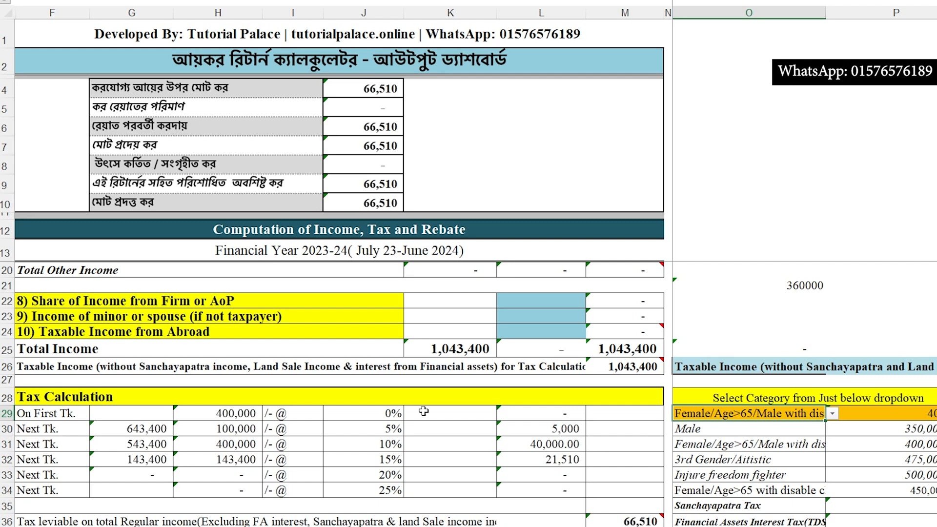
# - Review the completed Income From Rent schedule in the tax calculator
pyautogui.scroll(20, 439, 415)
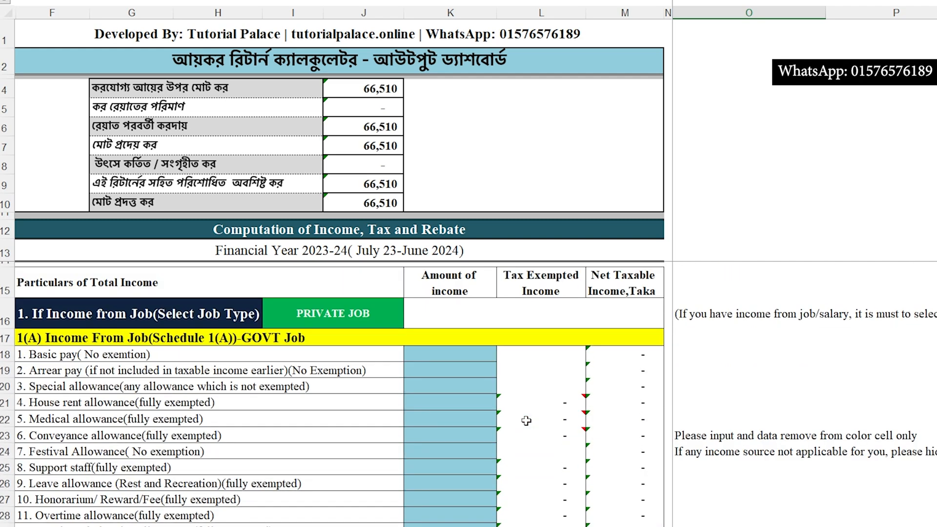
pyautogui.scroll(-17, 526, 421)
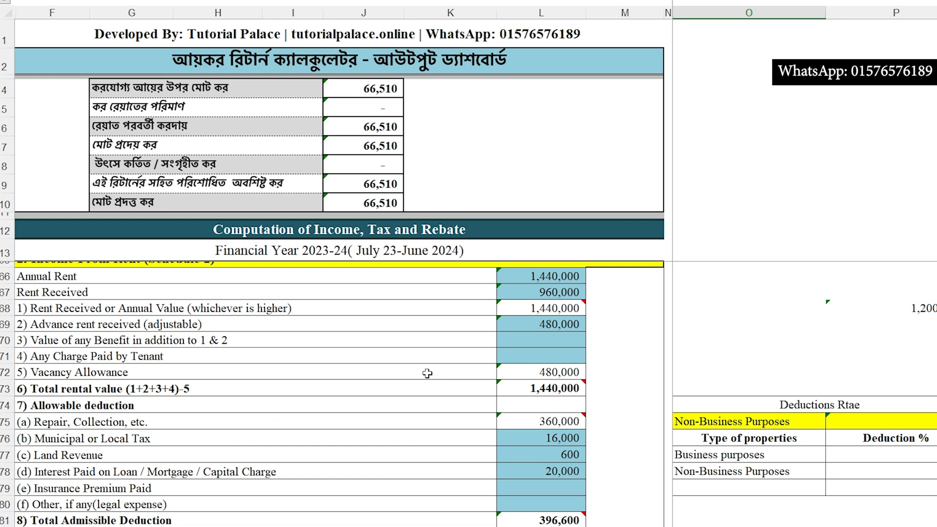
pyautogui.scroll(2, 413, 367)
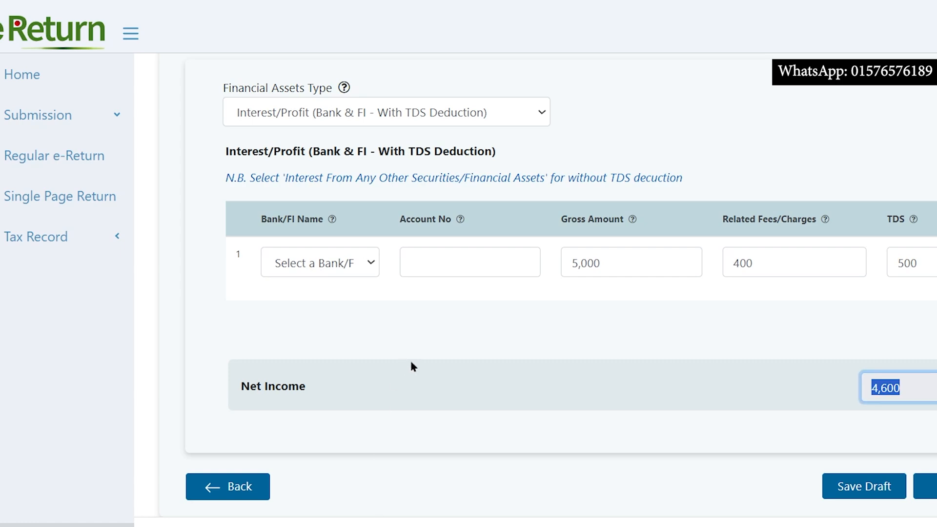
# - In the eReturn site's assessment information, deselect Income from Rent and confirm removing all existing house property data
pyautogui.scroll(4, 413, 366)
pyautogui.click(640, 85)
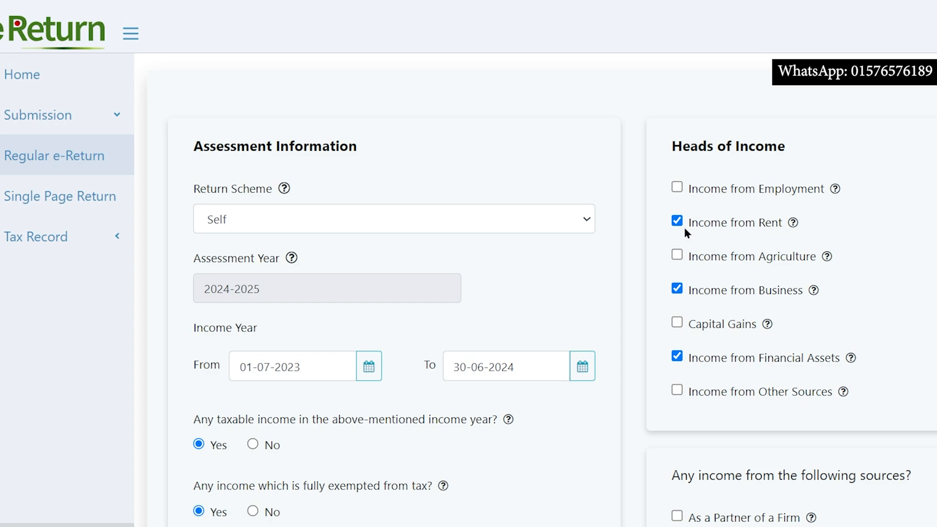
pyautogui.click(678, 222)
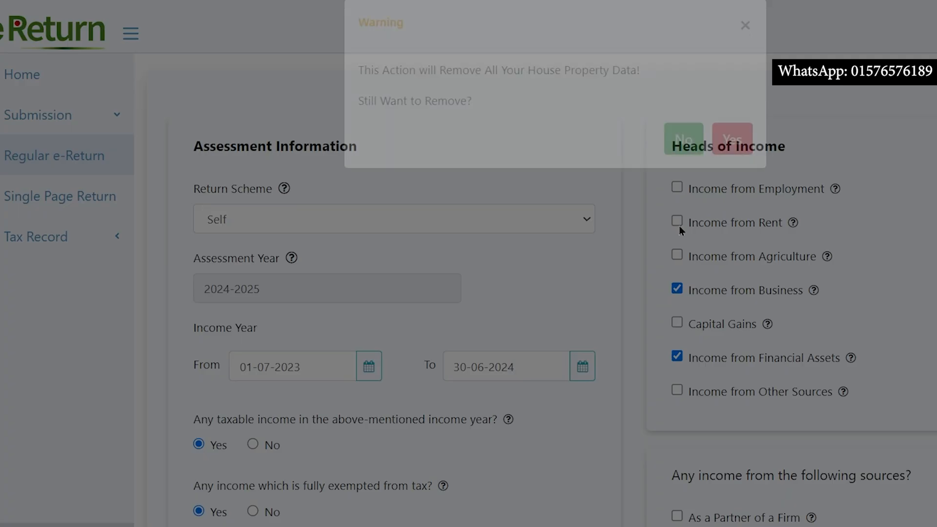
pyautogui.click(694, 165)
pyautogui.click(677, 222)
pyautogui.click(723, 168)
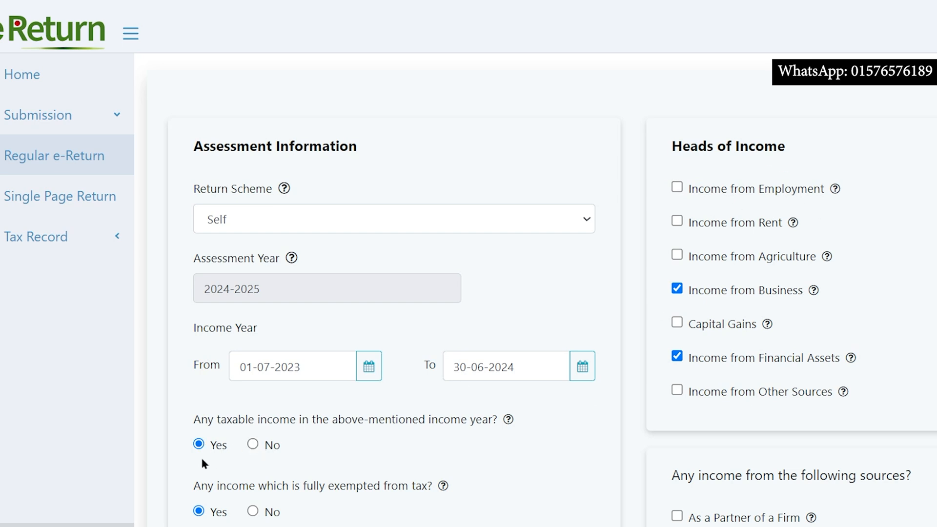
# - Select Income from Rent as a head of income again, and save the assessment and additional information to reach Income Details
pyautogui.click(678, 222)
pyautogui.scroll(-5, 736, 234)
pyautogui.click(933, 484)
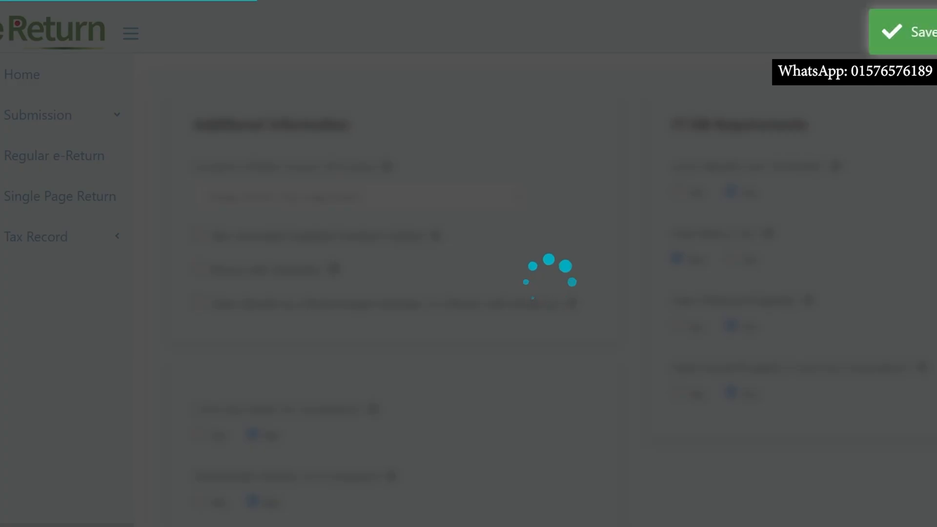
pyautogui.scroll(-2, 935, 390)
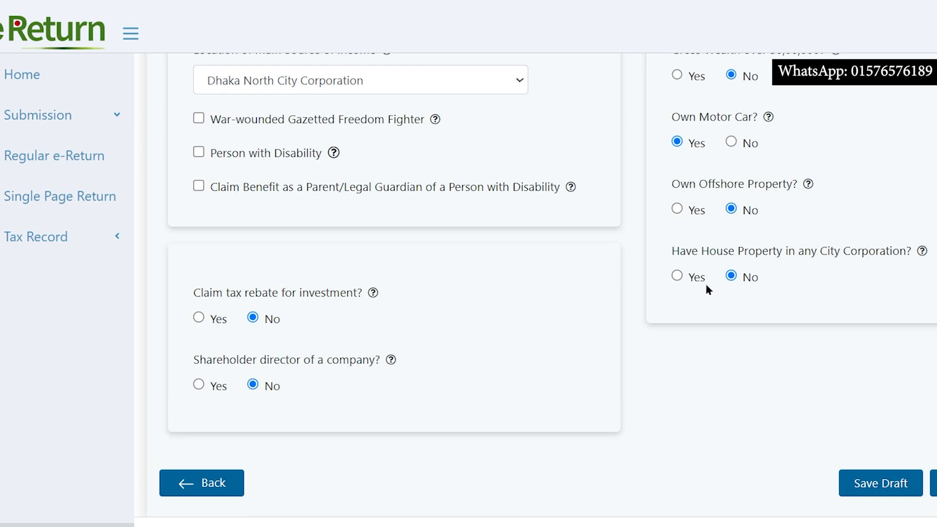
pyautogui.scroll(2, 710, 291)
pyautogui.scroll(-3, 711, 293)
pyautogui.click(933, 484)
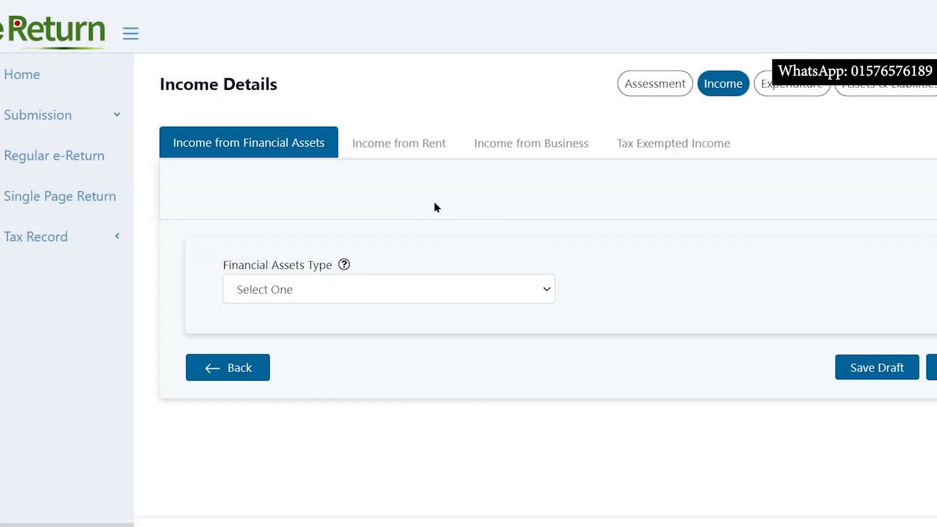
# - In Income from Rent, set Property 1's type to House Property and enter XX as the address of the property
pyautogui.click(415, 152)
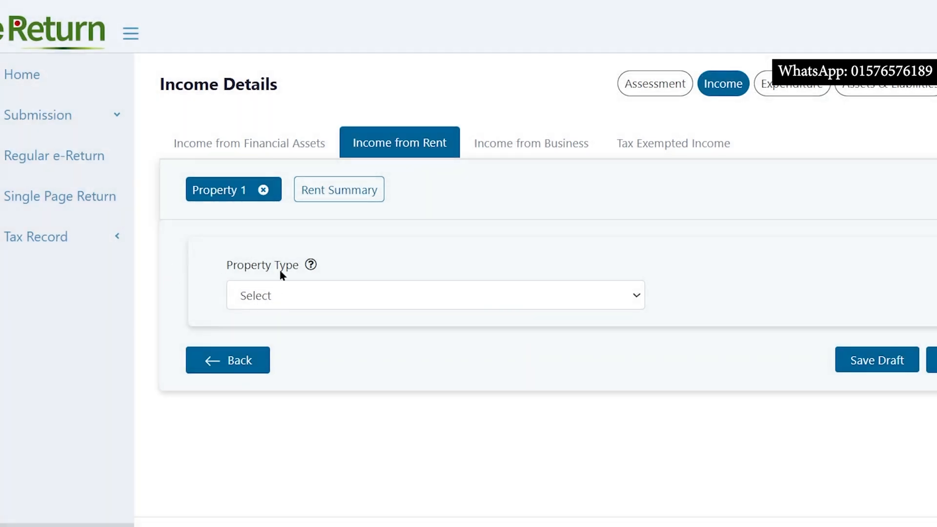
pyautogui.click(243, 301)
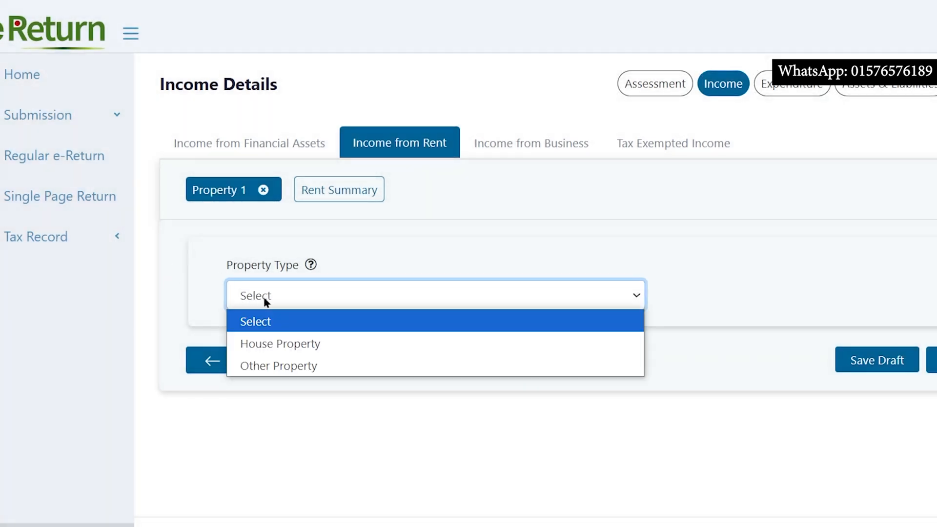
pyautogui.click(346, 345)
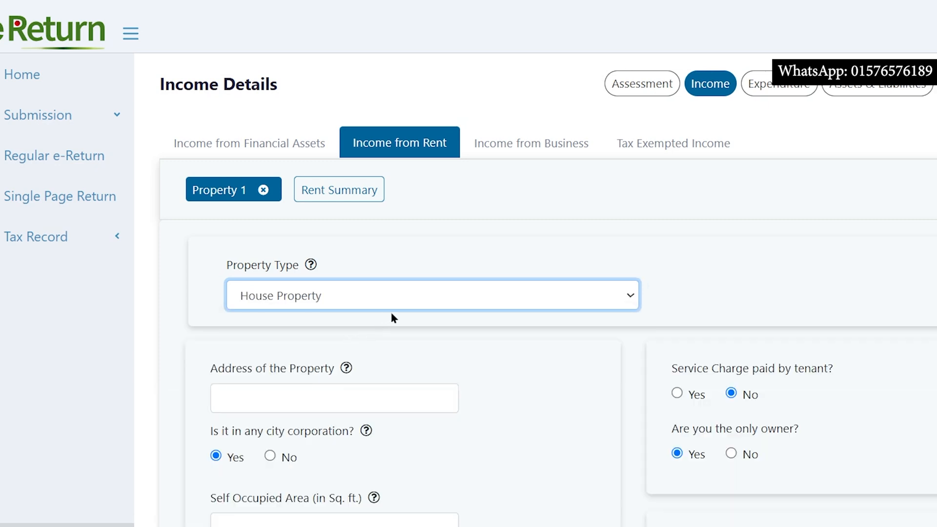
pyautogui.scroll(-4, 391, 318)
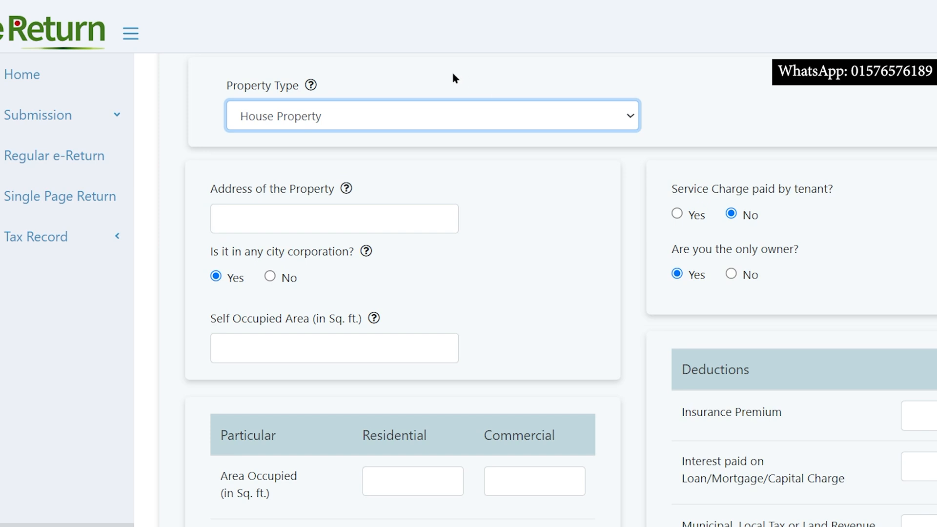
pyautogui.click(281, 223)
pyautogui.write('XX')
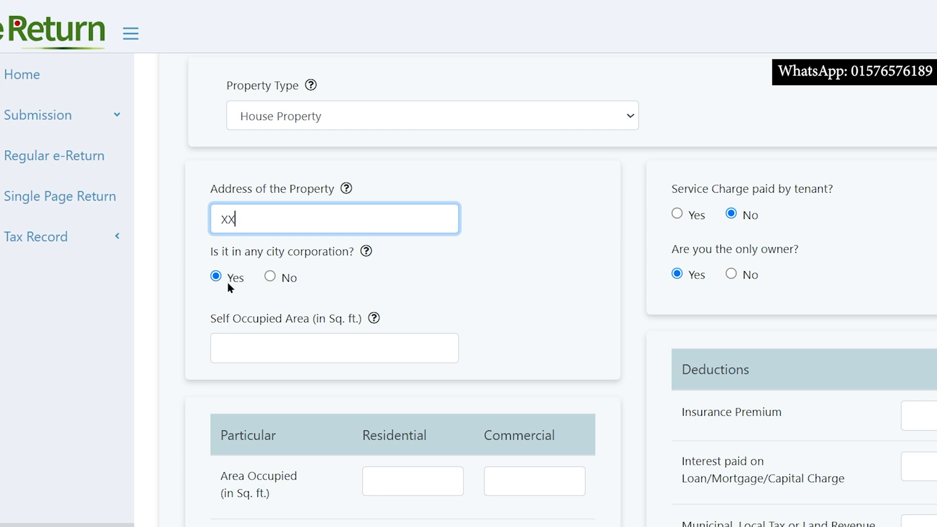
# - Set the property's self-occupied area to 1500 sq. ft
pyautogui.click(256, 349)
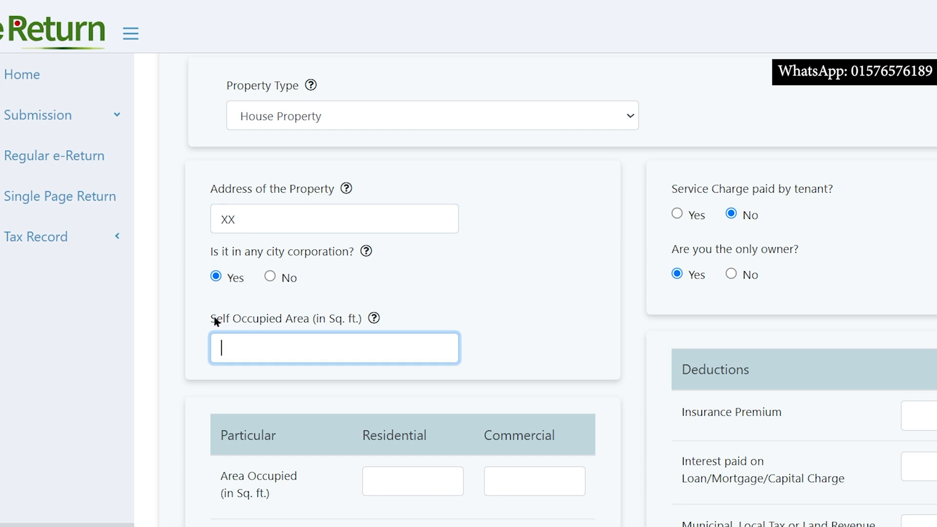
pyautogui.moveTo(207, 318); pyautogui.dragTo(347, 330)
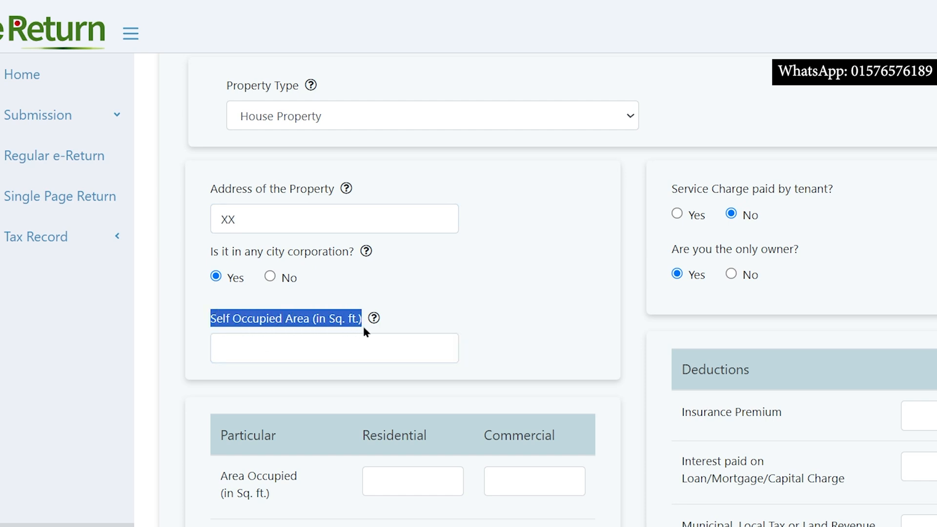
pyautogui.click(335, 352)
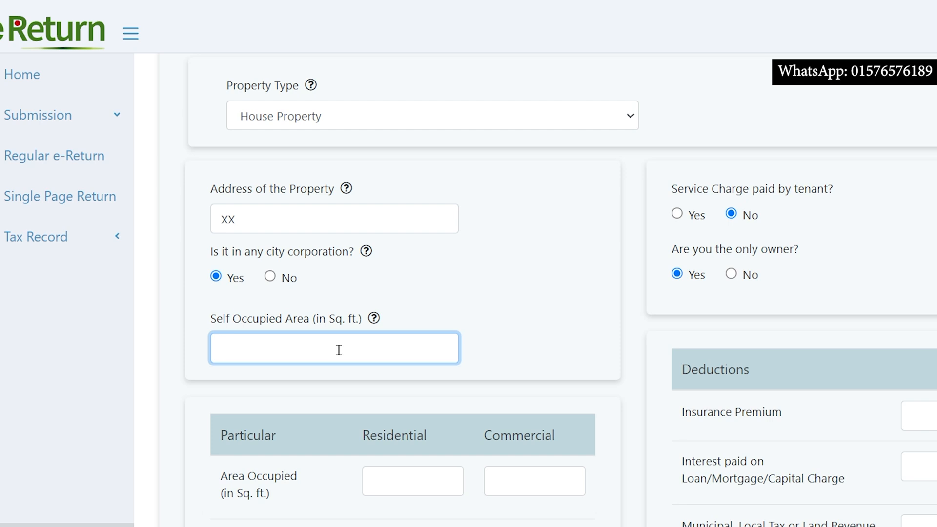
pyautogui.write('5000')
pyautogui.press('BackSpace')
pyautogui.click(508, 303)
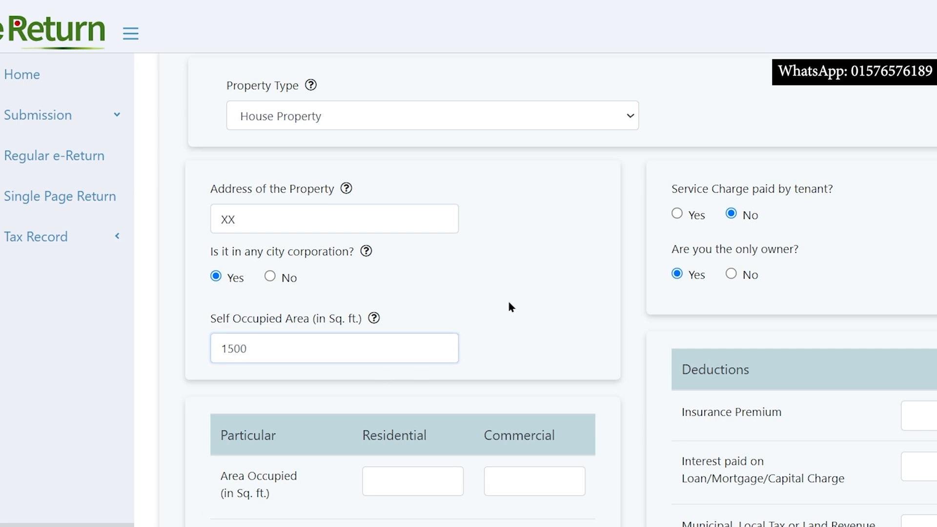
# - Set Property 1's residential area occupied to 3000 sq. ft
pyautogui.scroll(-3, 508, 303)
pyautogui.click(278, 168)
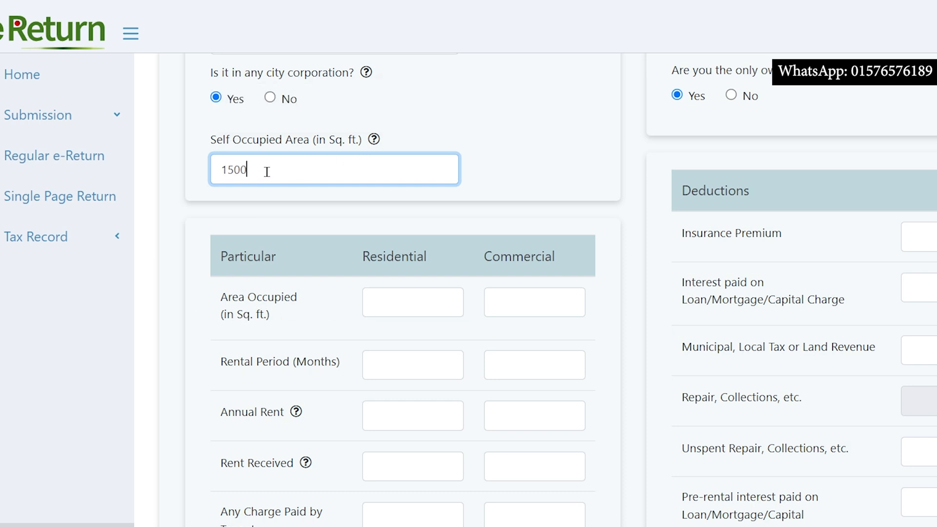
pyautogui.scroll(-6, 394, 306)
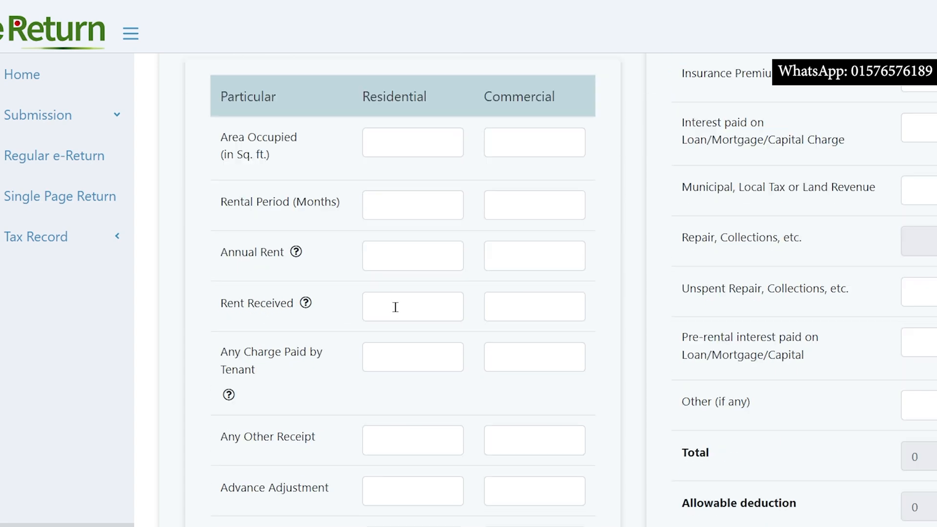
pyautogui.scroll(7, 395, 310)
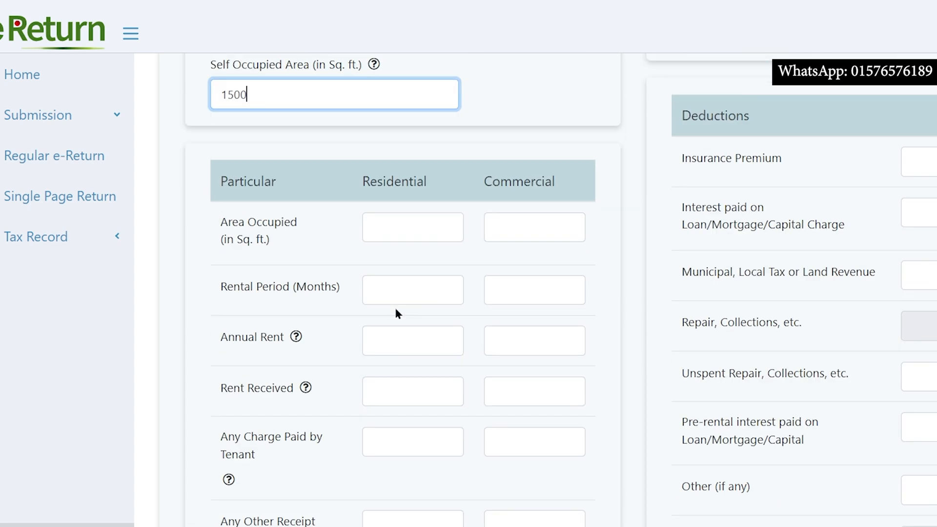
pyautogui.click(399, 298)
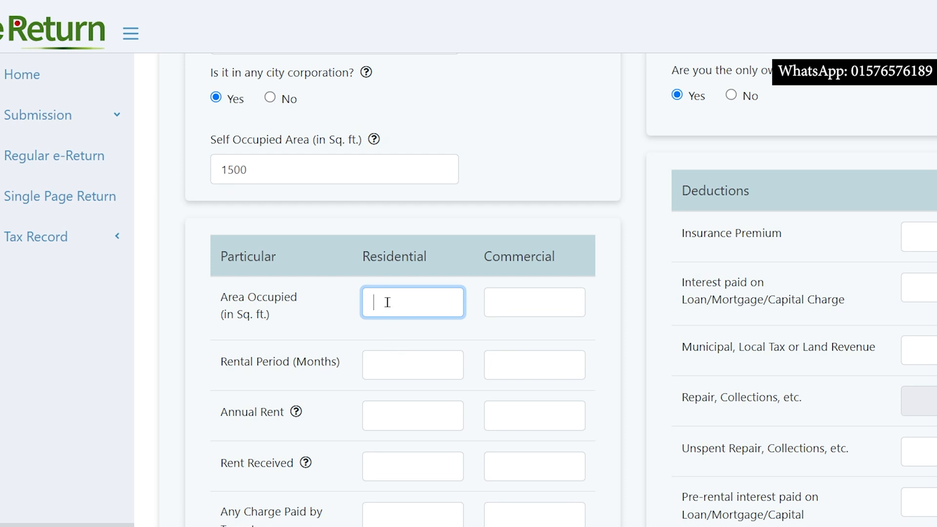
pyautogui.moveTo(402, 257); pyautogui.dragTo(447, 267)
pyautogui.click(524, 261)
pyautogui.moveTo(358, 266); pyautogui.dragTo(430, 280)
pyautogui.click(394, 265)
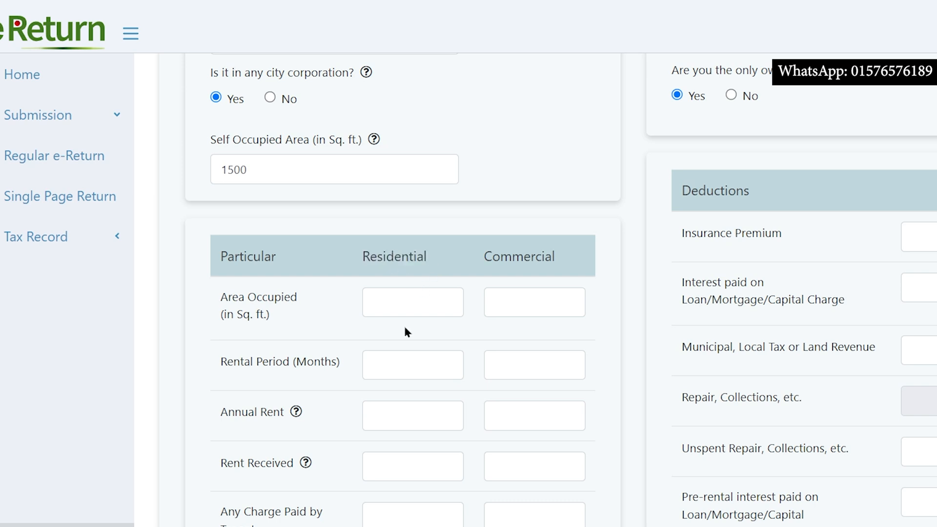
pyautogui.click(393, 289)
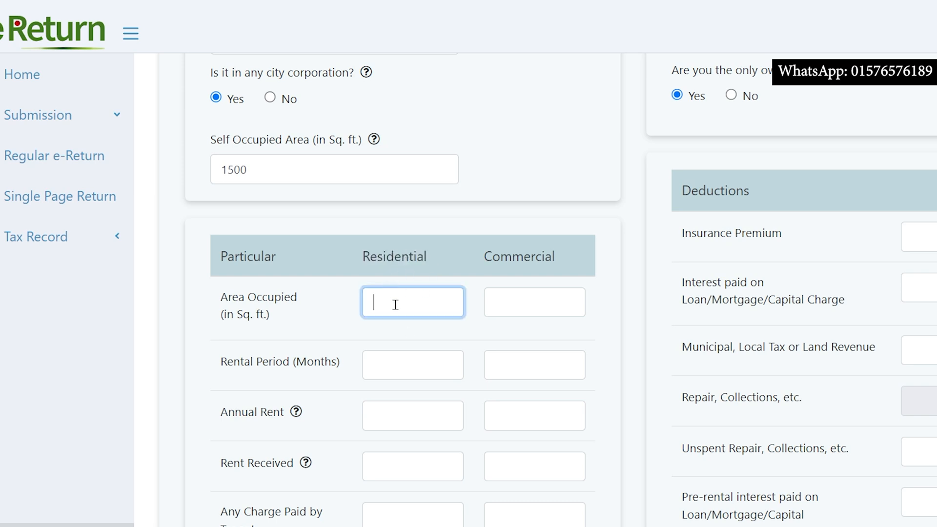
pyautogui.write('3000')
# - Set the residential rental period of Property 1 to 12 months
pyautogui.click(411, 356)
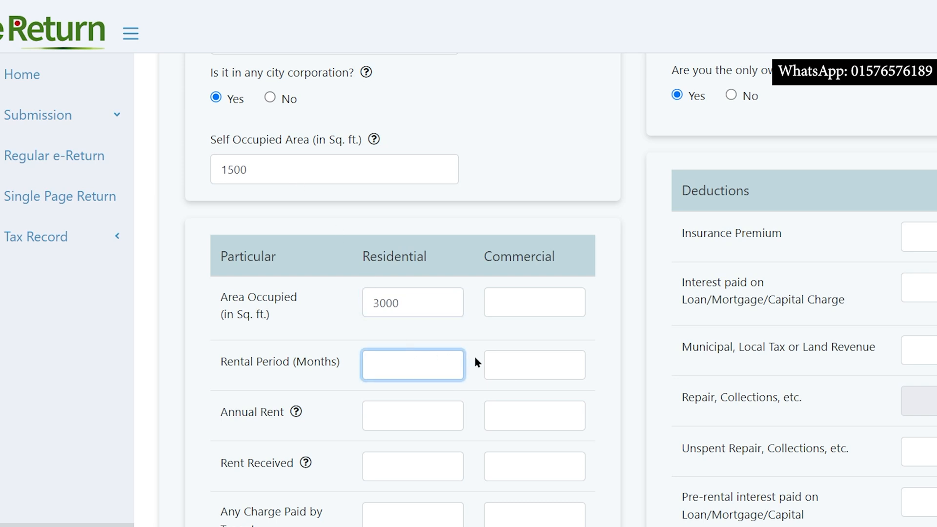
pyautogui.click(412, 303)
pyautogui.click(276, 177)
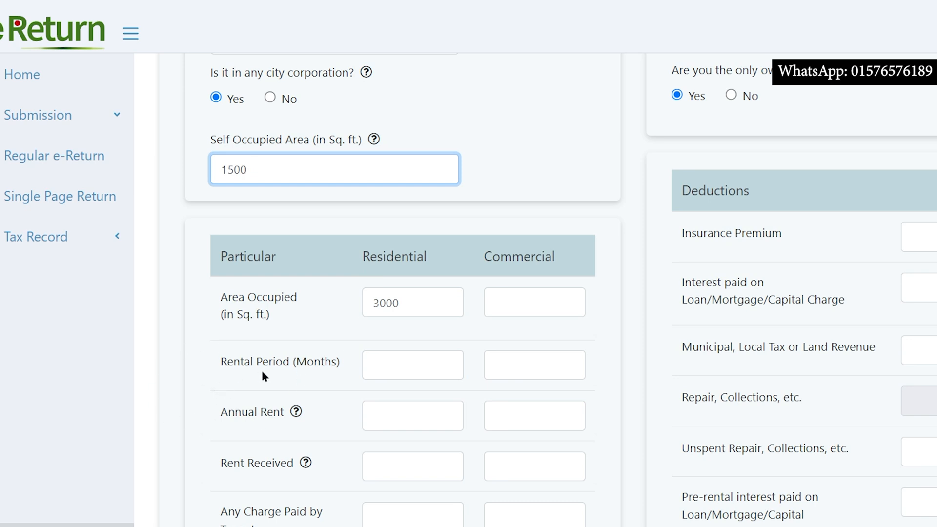
pyautogui.click(414, 355)
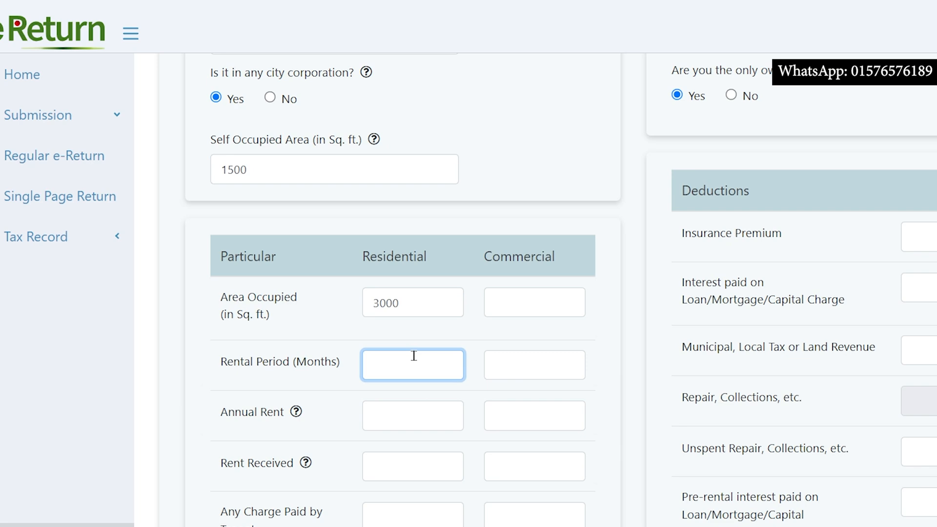
# - Enter 14,40,000 as the residential annual rent of Property 1
pyautogui.click(406, 415)
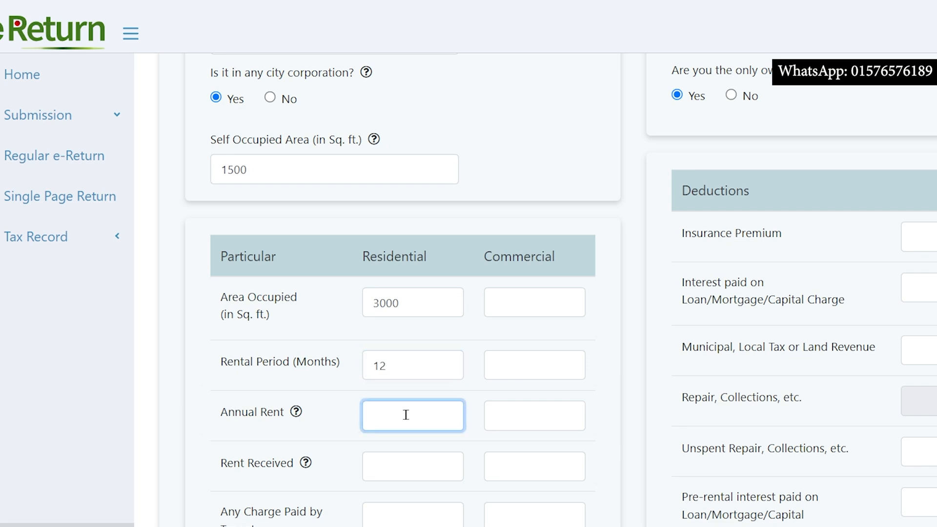
pyautogui.scroll(-3, 406, 415)
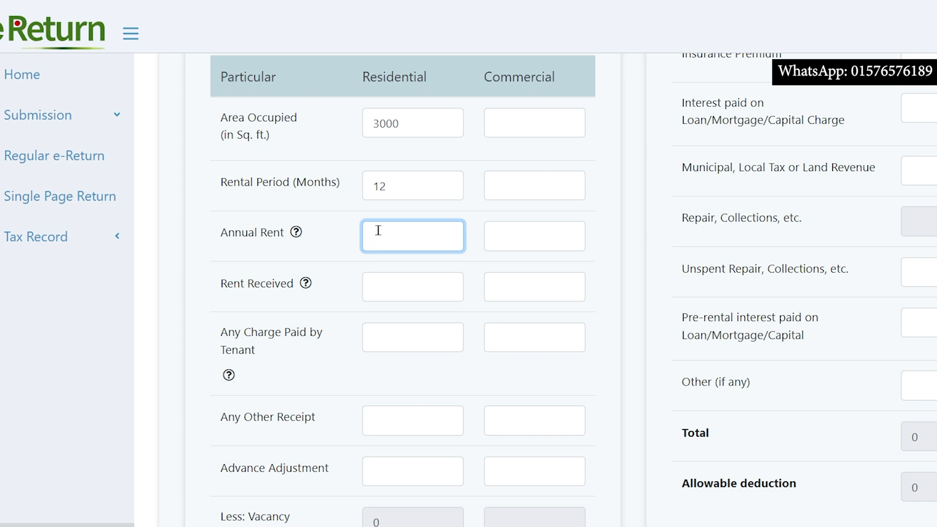
pyautogui.write('14,4')
pyautogui.write('0,')
pyautogui.write('00')
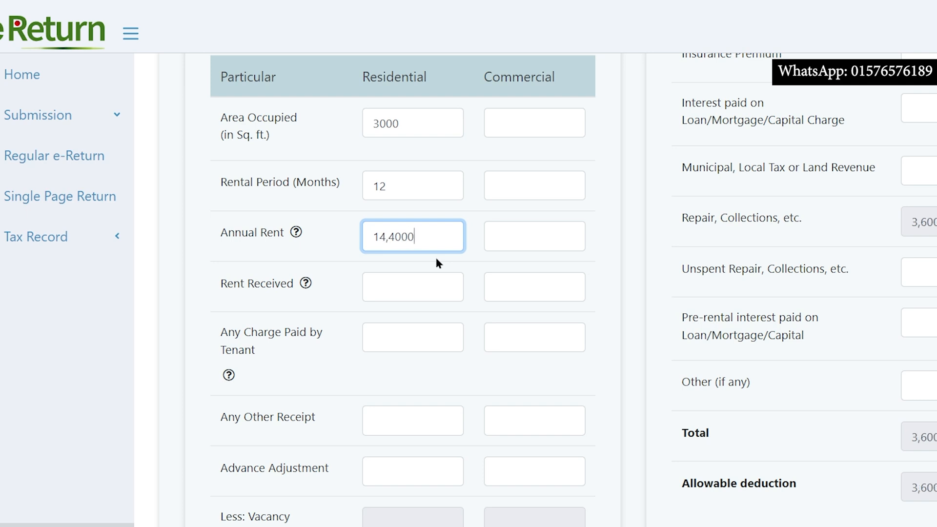
pyautogui.write('0')
# - Enter 14,40,000 as the residential rent received for Property 1
pyautogui.click(396, 286)
pyautogui.write('1')
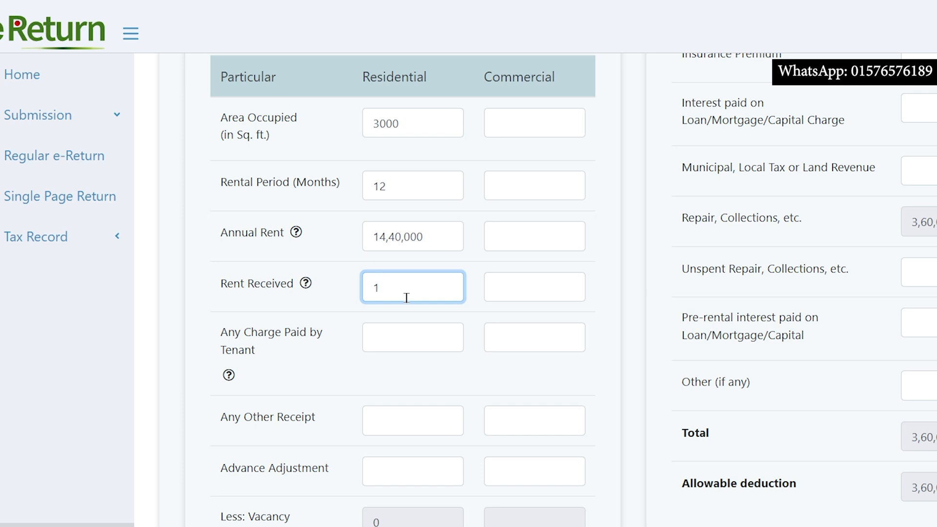
pyautogui.write('44')
pyautogui.write('0000')
# - Review the tenant charge, other receipt, advance adjustment and total rent rows of the residential rent table
pyautogui.click(413, 337)
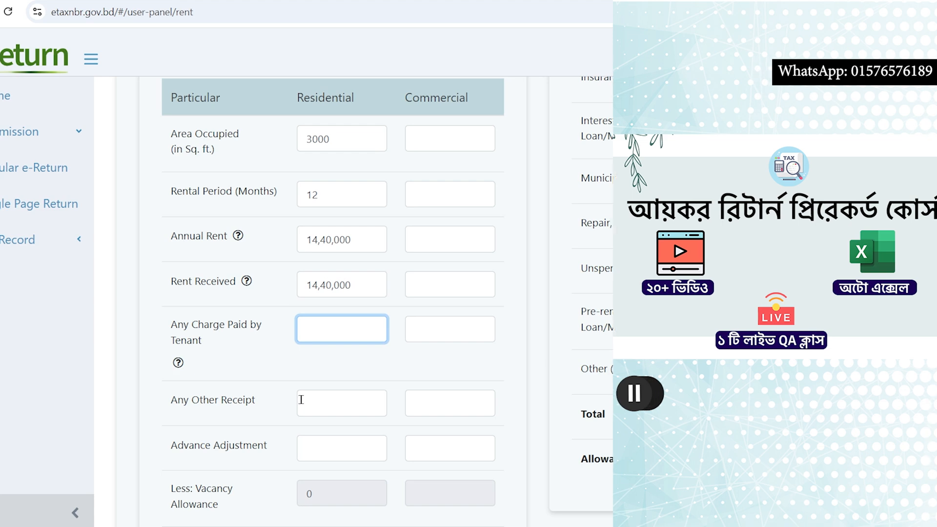
pyautogui.click(314, 405)
pyautogui.click(344, 325)
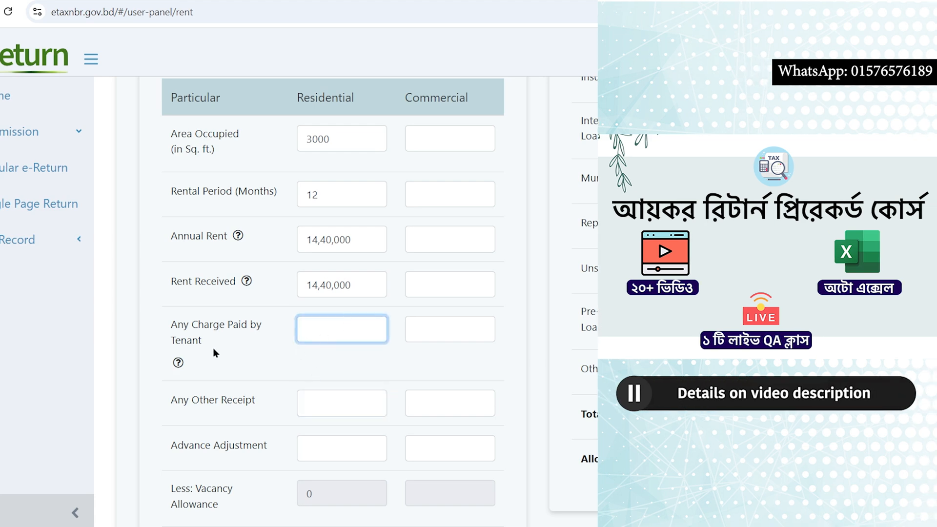
pyautogui.scroll(-3, 252, 395)
pyautogui.click(331, 282)
pyautogui.click(360, 126)
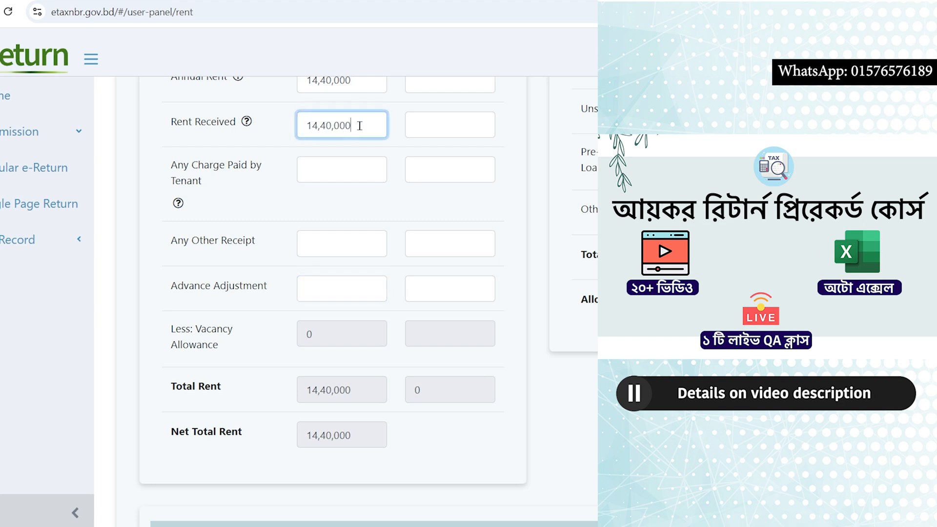
pyautogui.scroll(6, 341, 272)
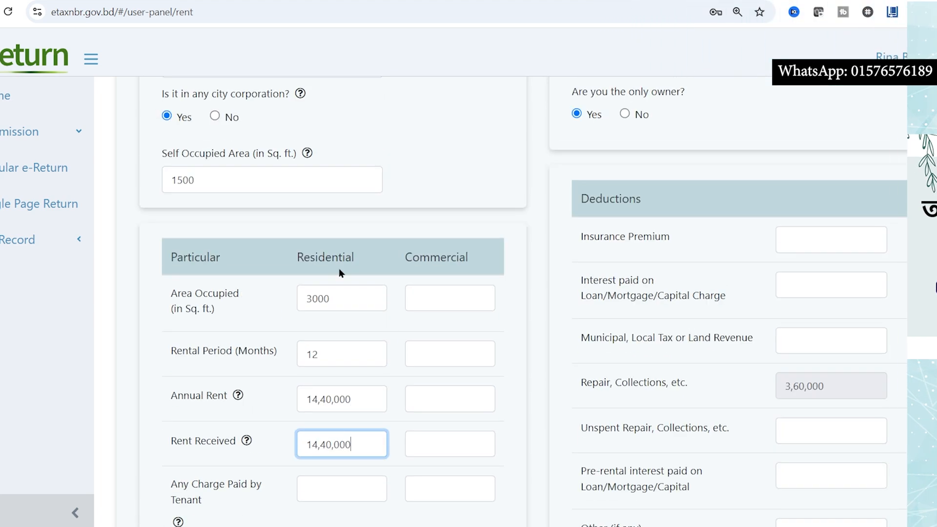
# - In the deductions, enter 30,000 as the interest paid on loan, mortgage or capital charge
pyautogui.click(817, 242)
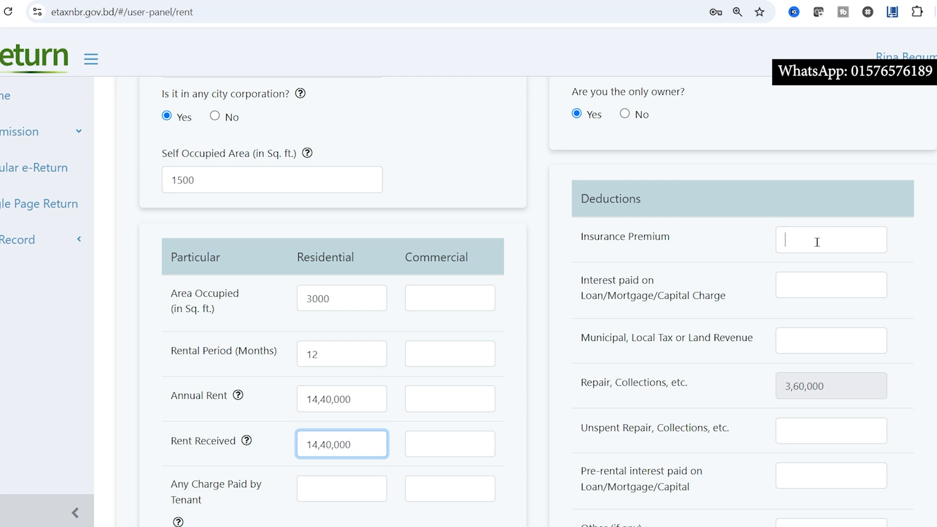
pyautogui.click(824, 279)
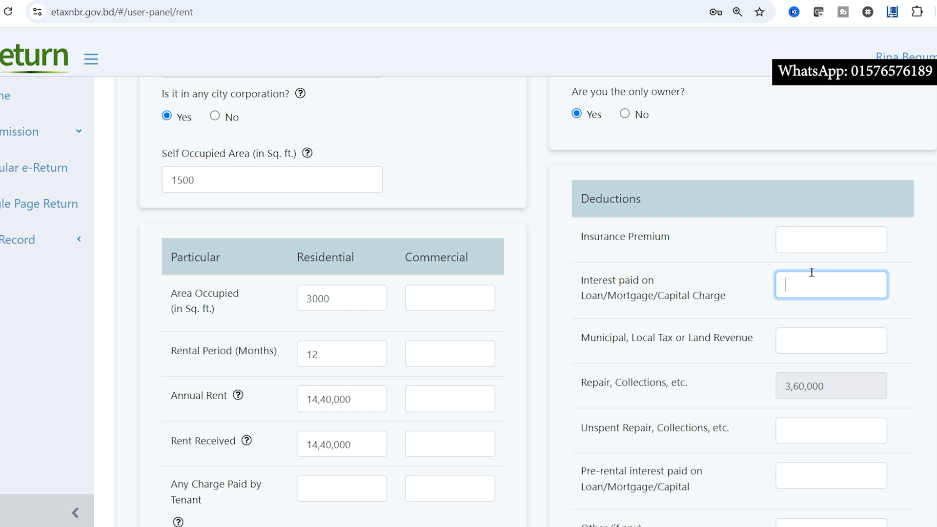
pyautogui.click(224, 178)
pyautogui.click(344, 298)
pyautogui.click(225, 181)
pyautogui.click(350, 300)
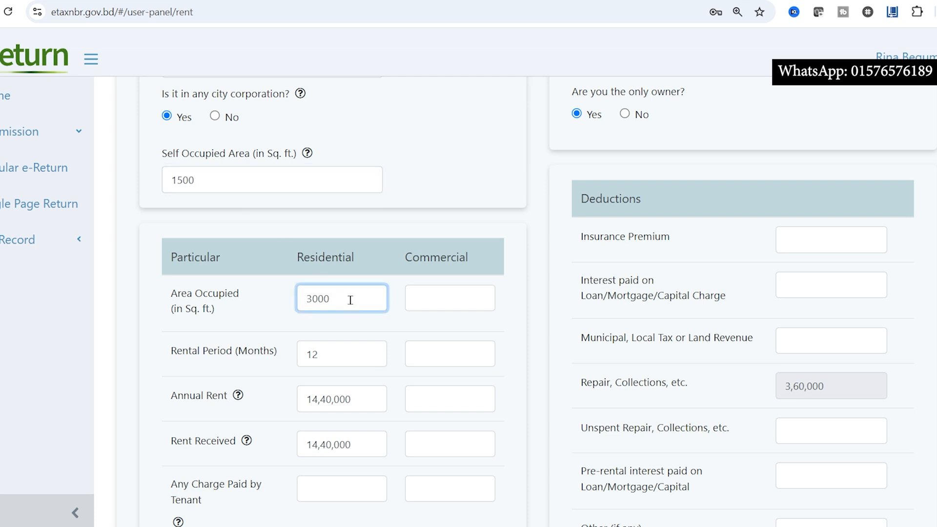
pyautogui.click(787, 288)
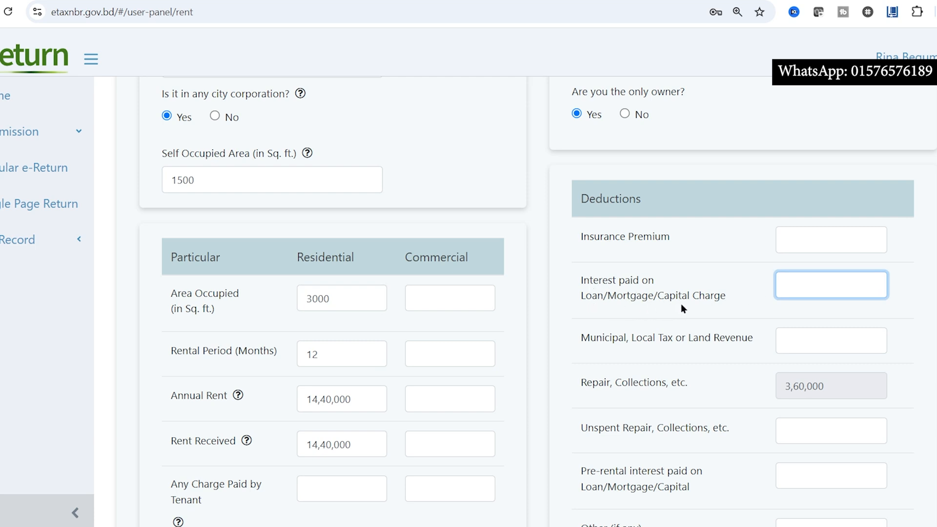
pyautogui.write('30000')
# - Check Example 4's municipal tax and land revenue in the PDF guideline and enter 24,900 as the Municipal, Local Tax or Land Revenue deduction in eReturn
pyautogui.click(790, 345)
pyautogui.moveTo(637, 341); pyautogui.dragTo(605, 342)
pyautogui.click(805, 343)
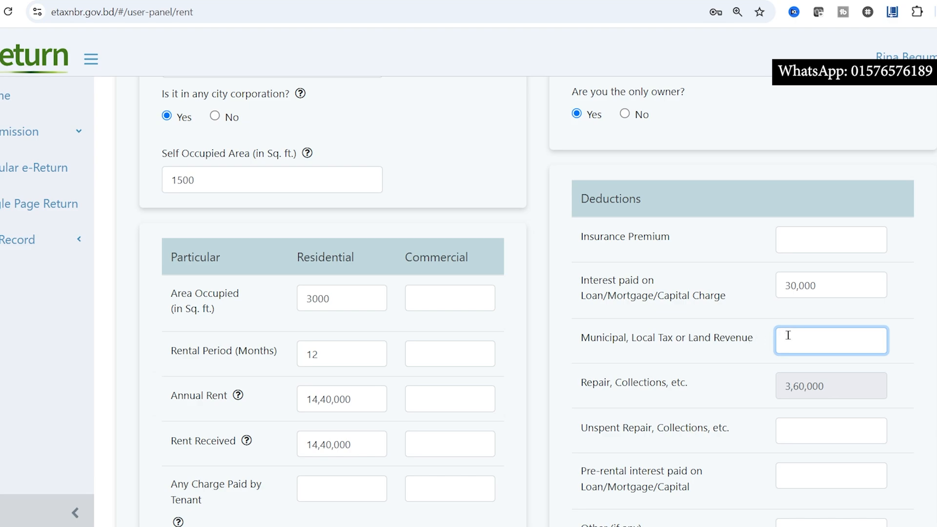
pyautogui.hotkey('alt', 'Tab')
pyautogui.hotkey('alt', 'Tab')
pyautogui.hotkey('alt', 'Tab')
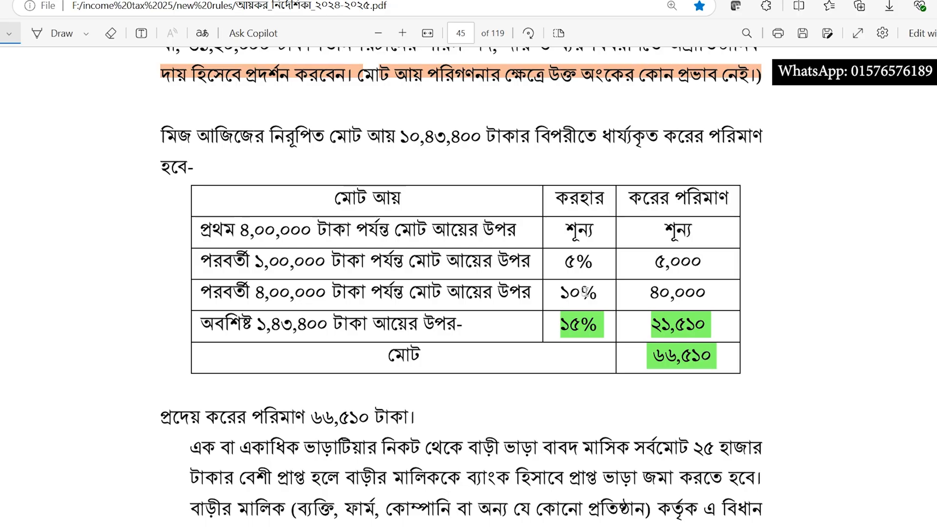
pyautogui.scroll(6, 589, 315)
pyautogui.scroll(15, 629, 283)
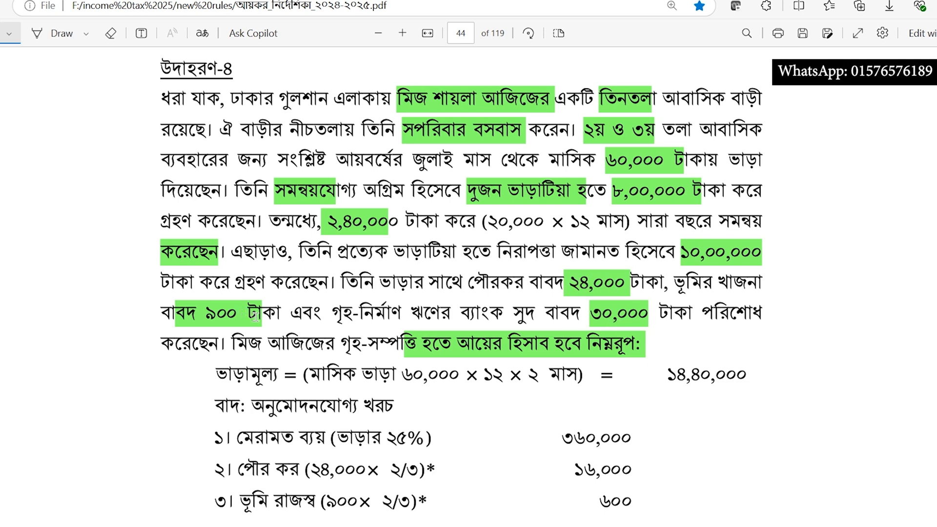
pyautogui.hotkey('alt', 'Tab')
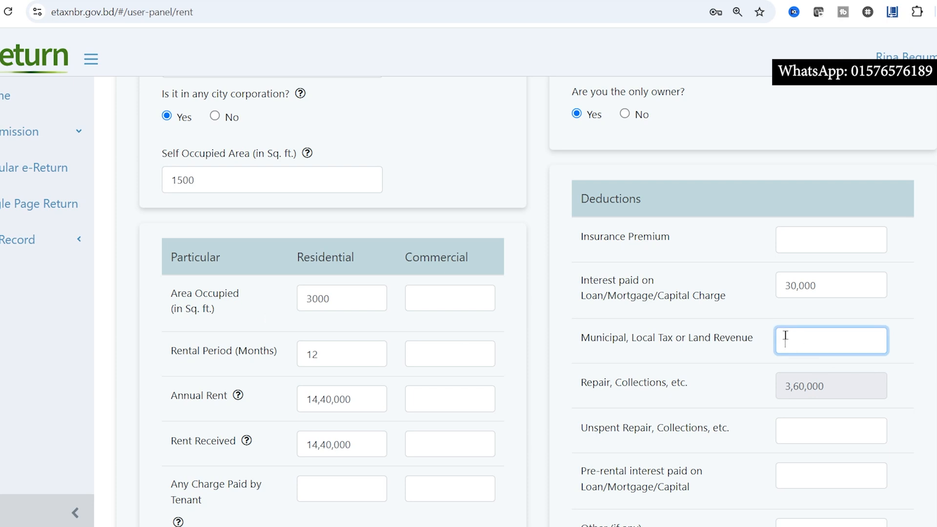
pyautogui.write('24,900')
pyautogui.click(910, 379)
# - Review the remaining deduction rows, the total and allowable deduction, and the resulting income from Property 1
pyautogui.scroll(-6, 911, 381)
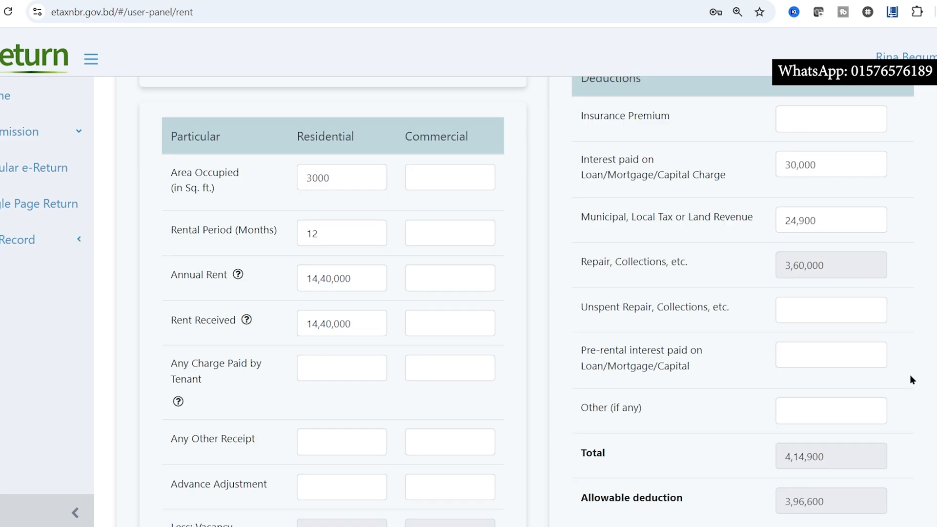
pyautogui.scroll(3, 760, 328)
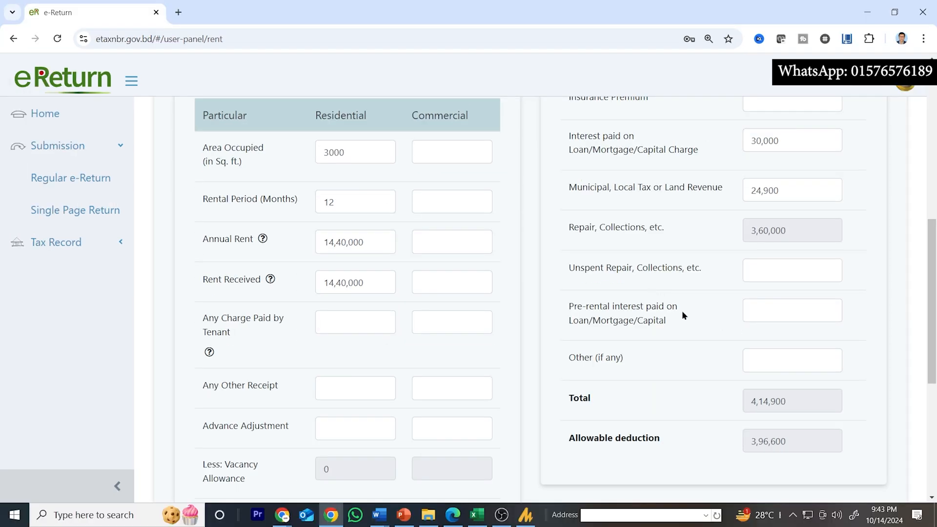
pyautogui.click(782, 281)
pyautogui.click(772, 318)
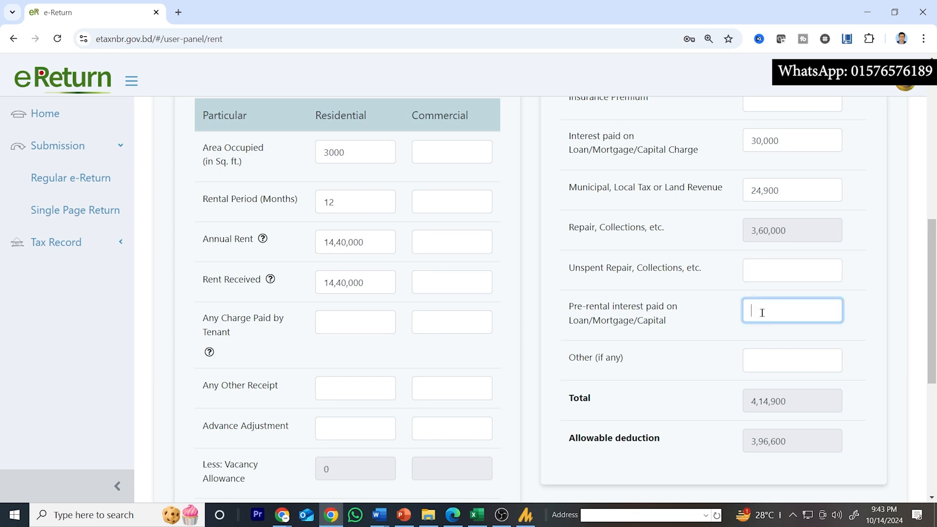
pyautogui.scroll(-5, 769, 368)
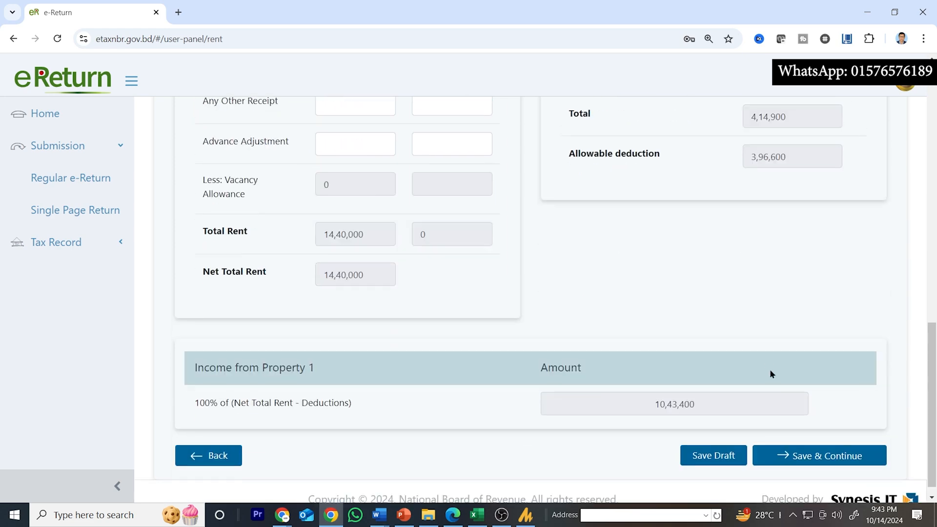
pyautogui.scroll(6, 770, 371)
pyautogui.scroll(-6, 766, 368)
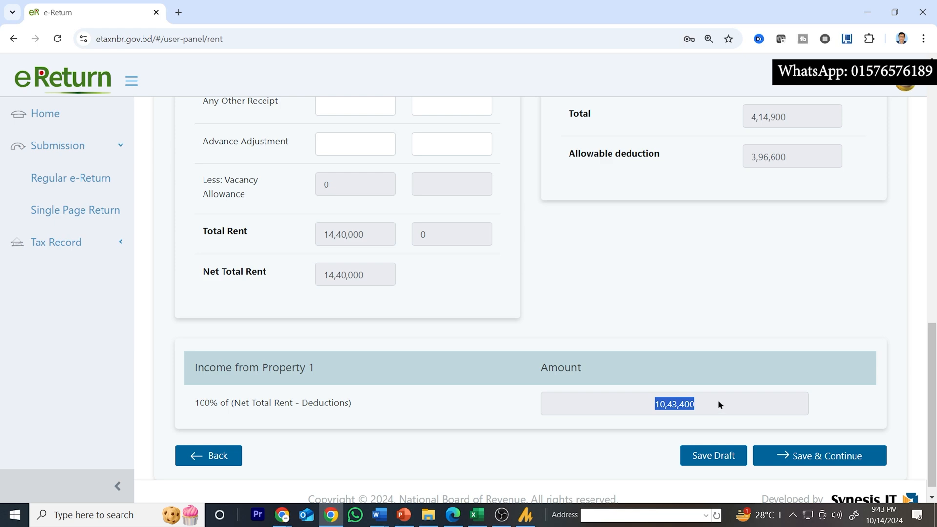
# - Save Property 1's rent details and continue to Income from Business
pyautogui.scroll(15, 718, 400)
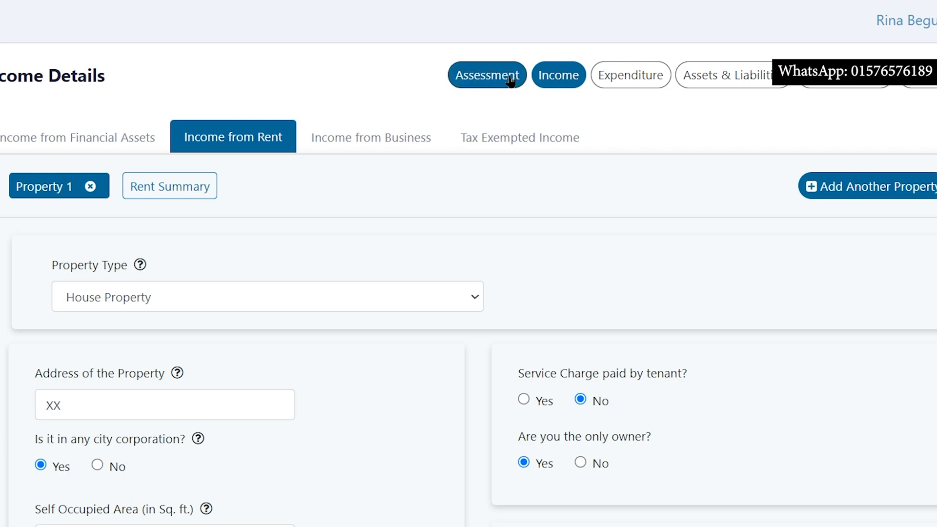
pyautogui.scroll(-15, 607, 240)
pyautogui.click(830, 493)
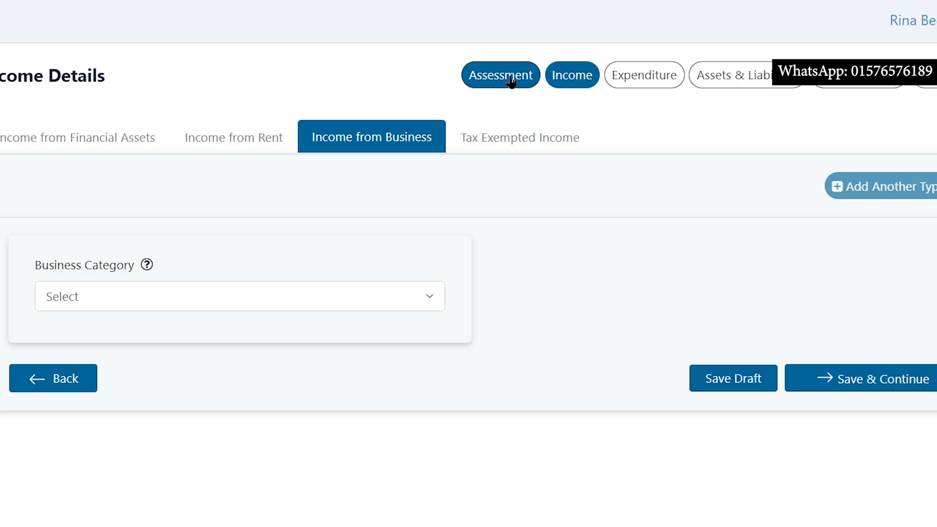
# - Check the Income from Rent, Income from Financial Assets and Tax Exempted Income sections for existing entries
pyautogui.click(276, 141)
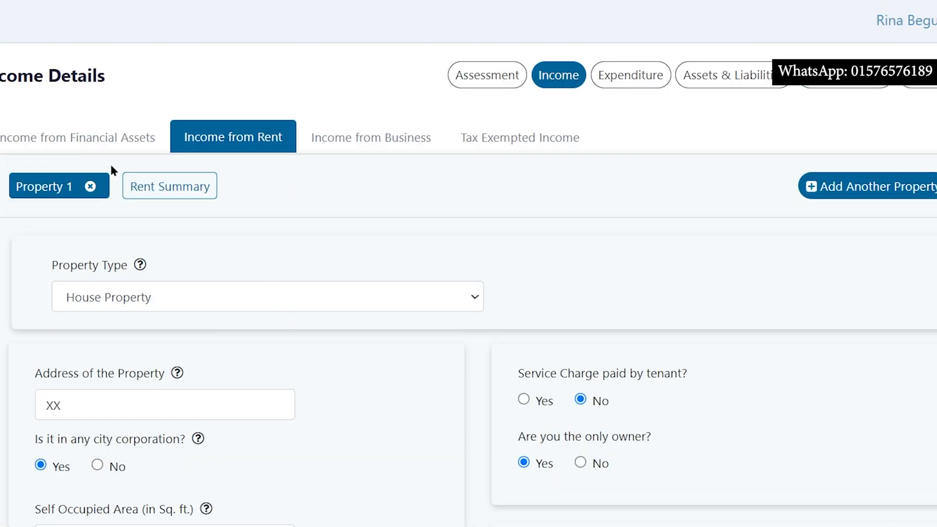
pyautogui.click(94, 141)
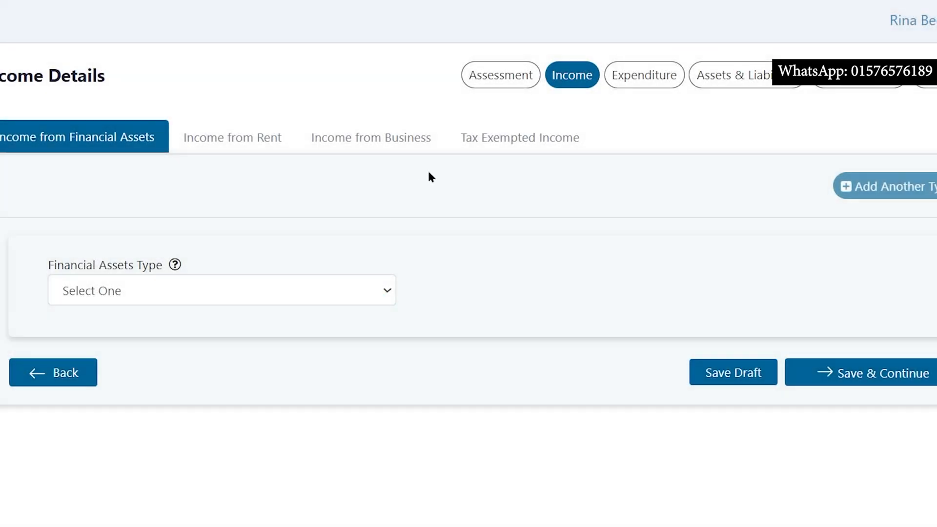
pyautogui.click(513, 140)
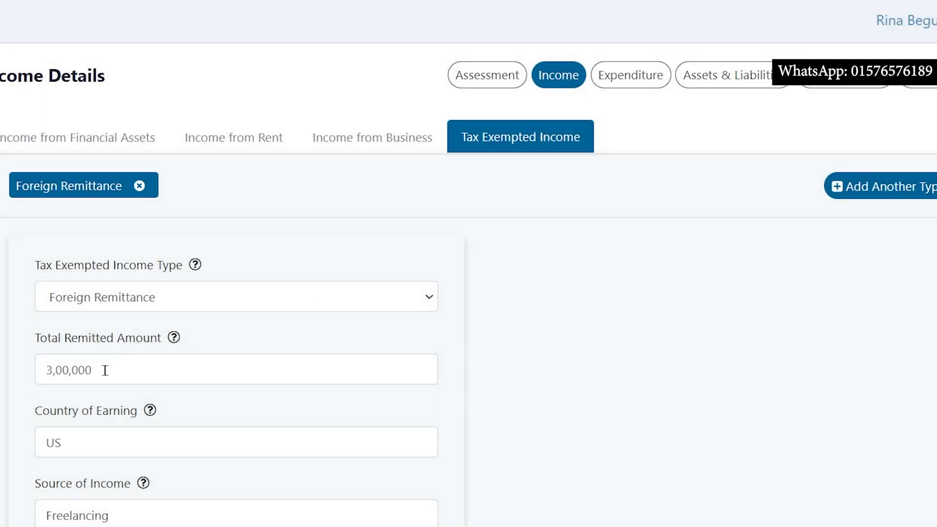
# - Try to clear the Total Remitted Amount of the Foreign Remittance entry in Tax Exempted Income, then return to Income from Business
pyautogui.moveTo(90, 370); pyautogui.dragTo(45, 370)
pyautogui.press('BackSpace')
pyautogui.click(612, 398)
pyautogui.scroll(-10, 611, 399)
pyautogui.moveTo(93, 342); pyautogui.dragTo(67, 341)
pyautogui.click(593, 326)
pyautogui.scroll(10, 602, 333)
pyautogui.click(224, 367)
pyautogui.click(650, 399)
pyautogui.click(396, 147)
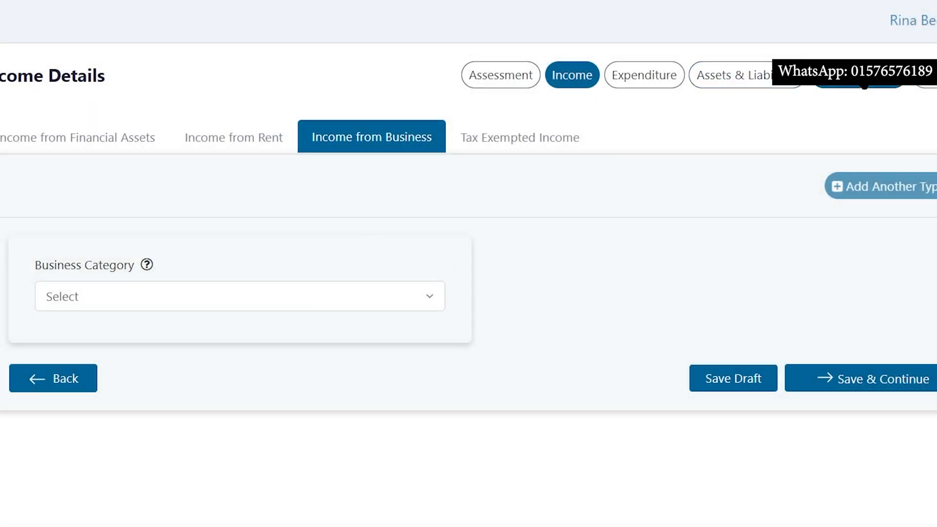
# - Open Tax & Payment and review Income from Rent, Total Income, the gross tax computation and the final Payable amount
pyautogui.click(830, 88)
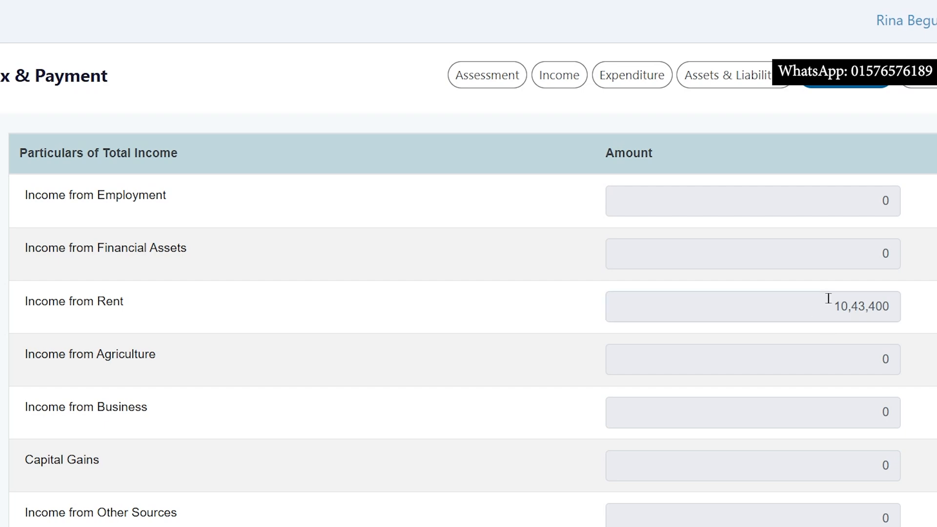
pyautogui.moveTo(824, 298); pyautogui.dragTo(921, 310)
pyautogui.scroll(-10, 924, 311)
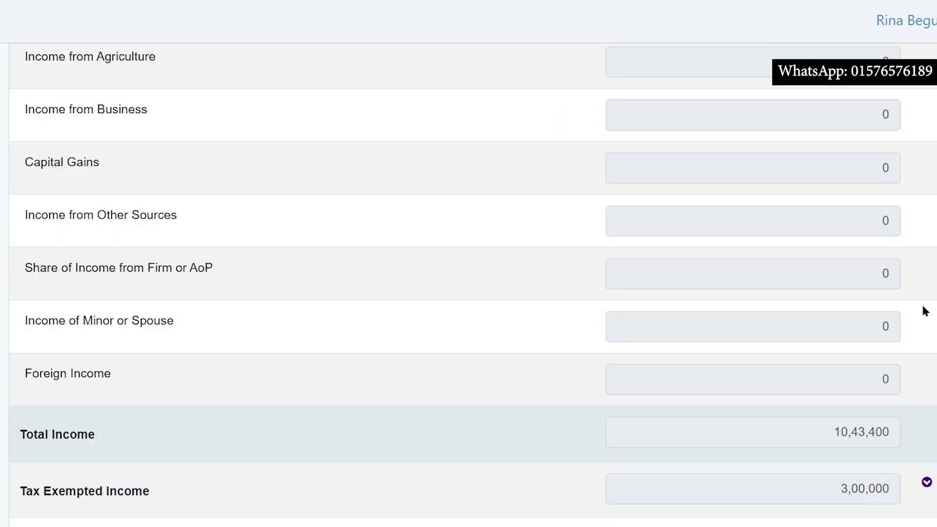
pyautogui.scroll(-2, 924, 310)
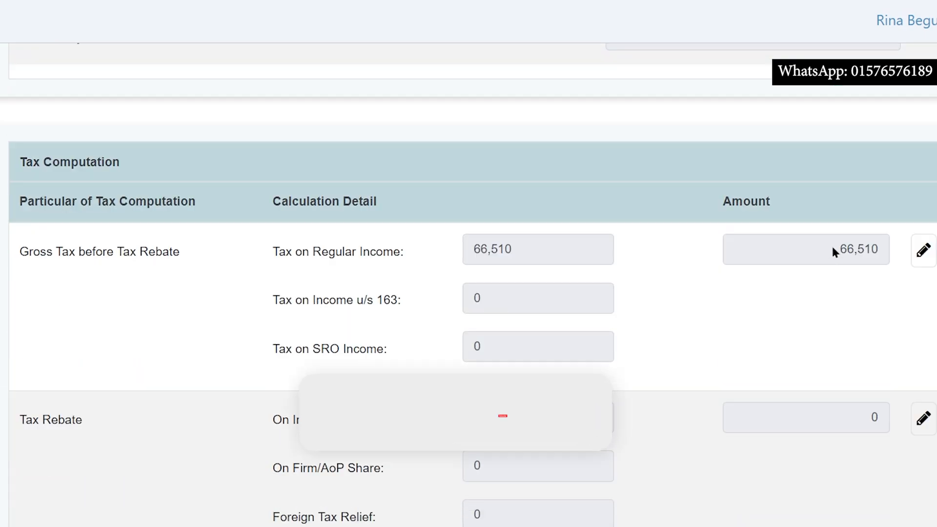
pyautogui.scroll(-15, 813, 336)
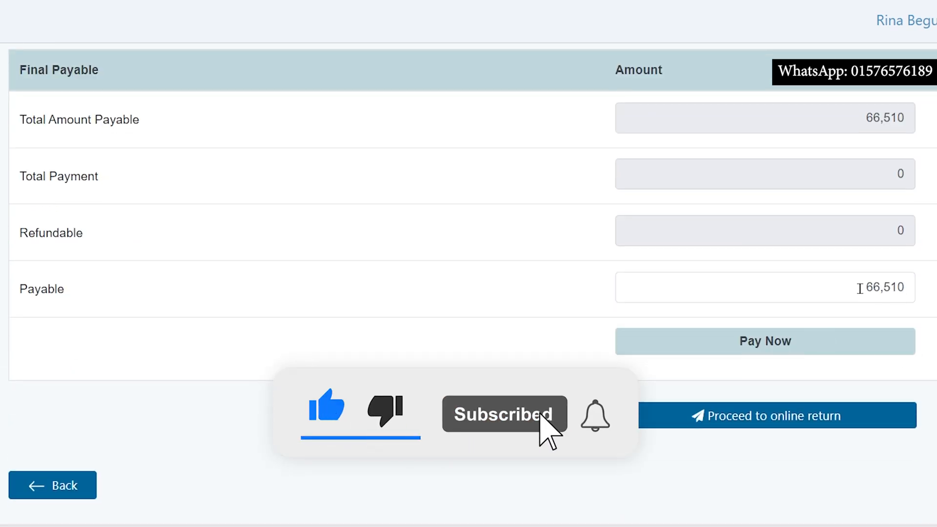
pyautogui.moveTo(865, 288); pyautogui.dragTo(936, 292)
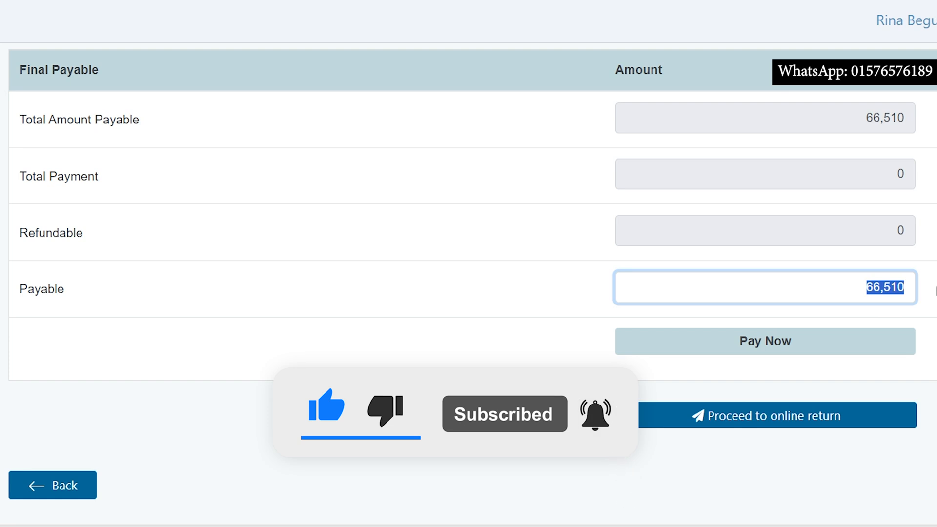